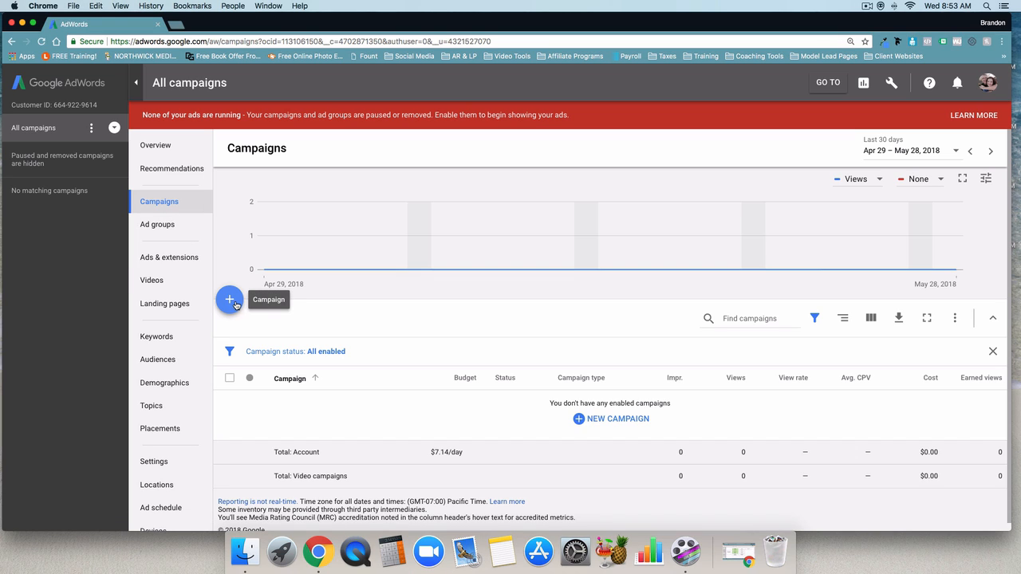
Step: Start a new campaign and choose Leads as its goal
left_click(595, 417)
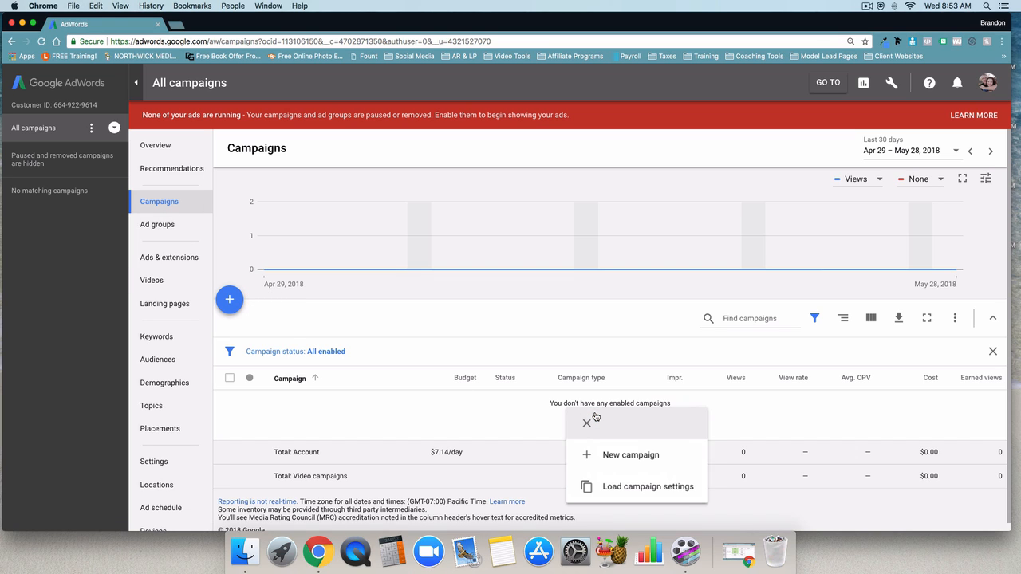
left_click(599, 454)
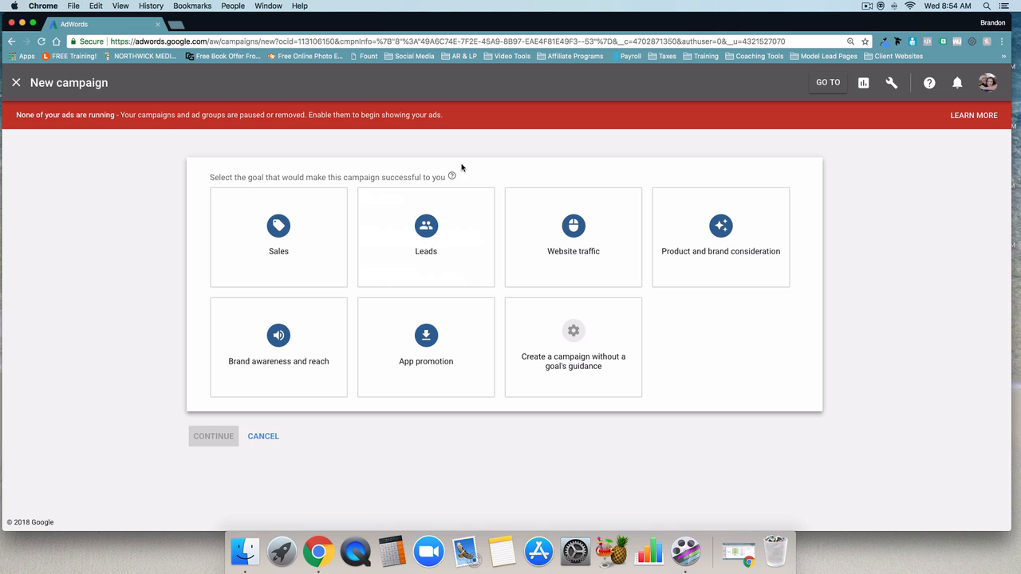
mouse_move(443, 226)
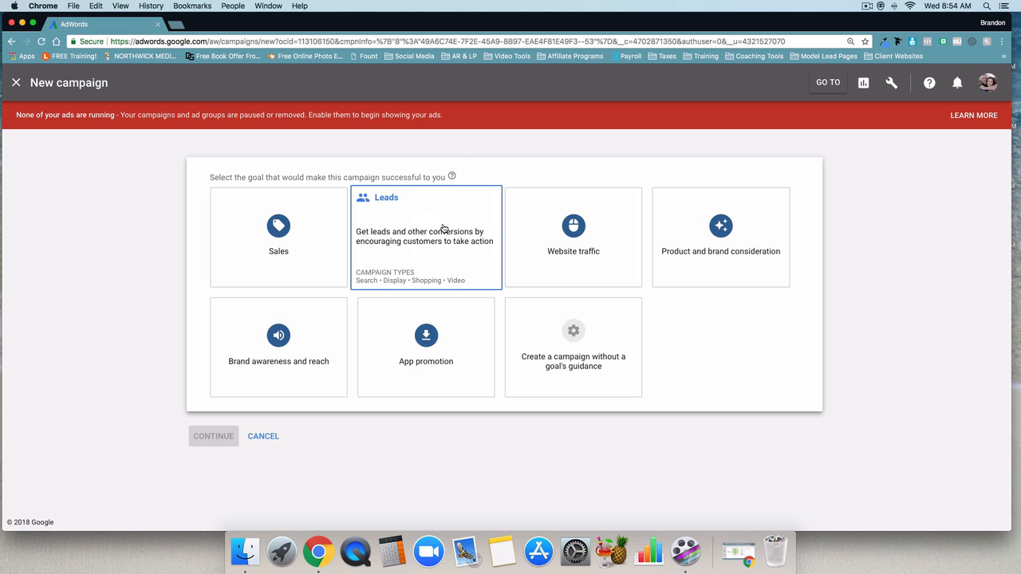
mouse_move(579, 247)
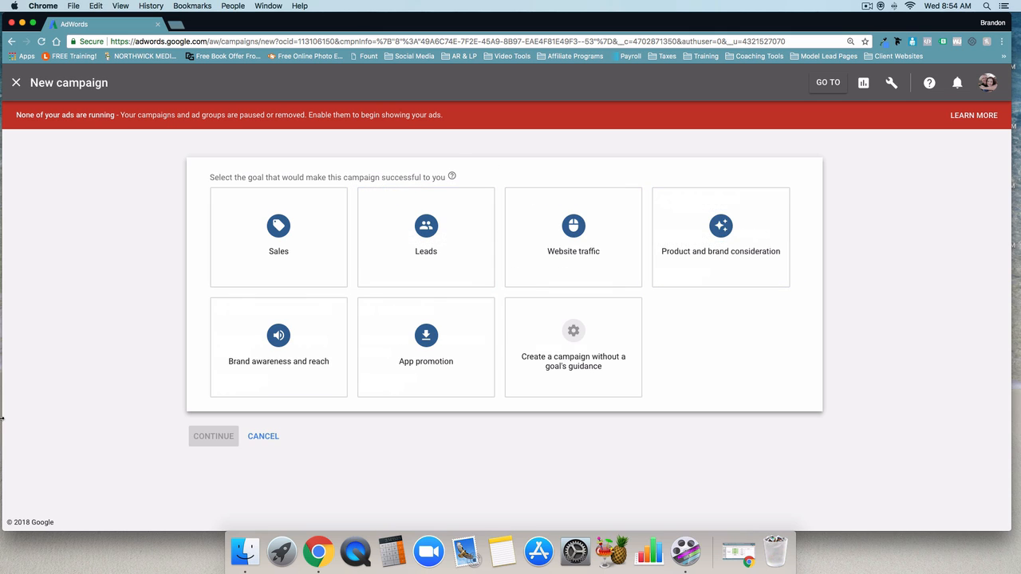
mouse_move(292, 258)
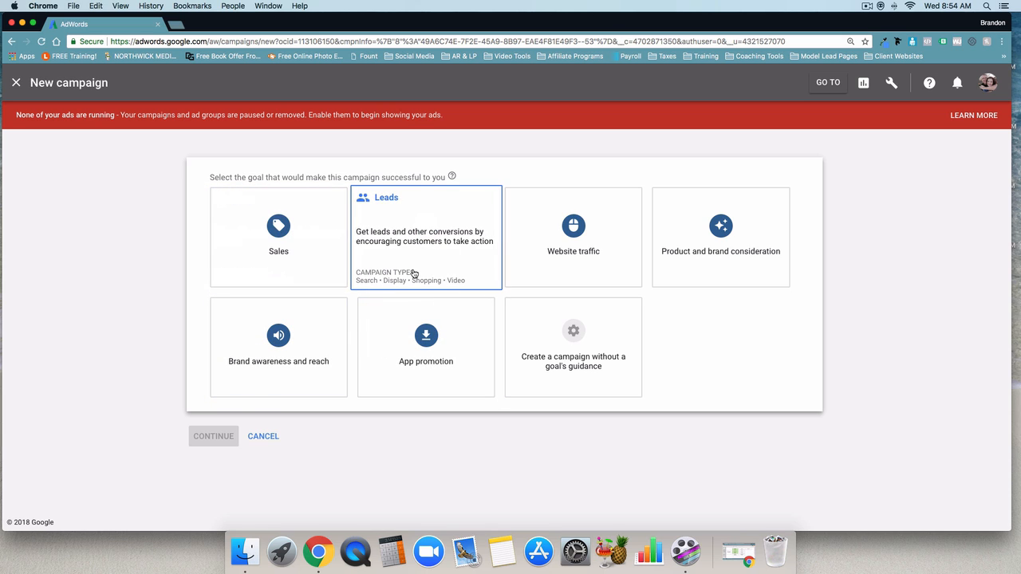
mouse_move(572, 274)
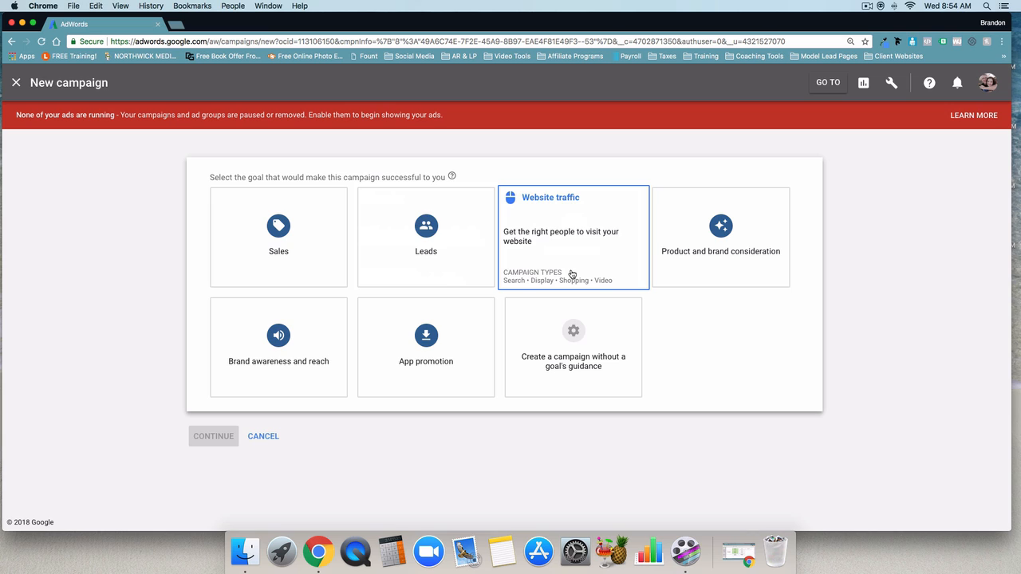
mouse_move(721, 262)
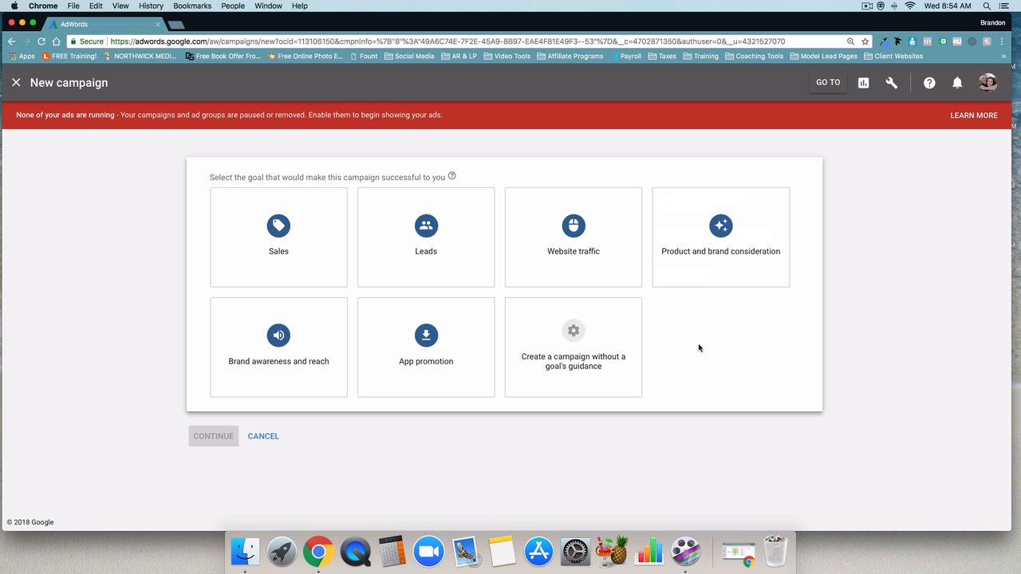
mouse_move(266, 339)
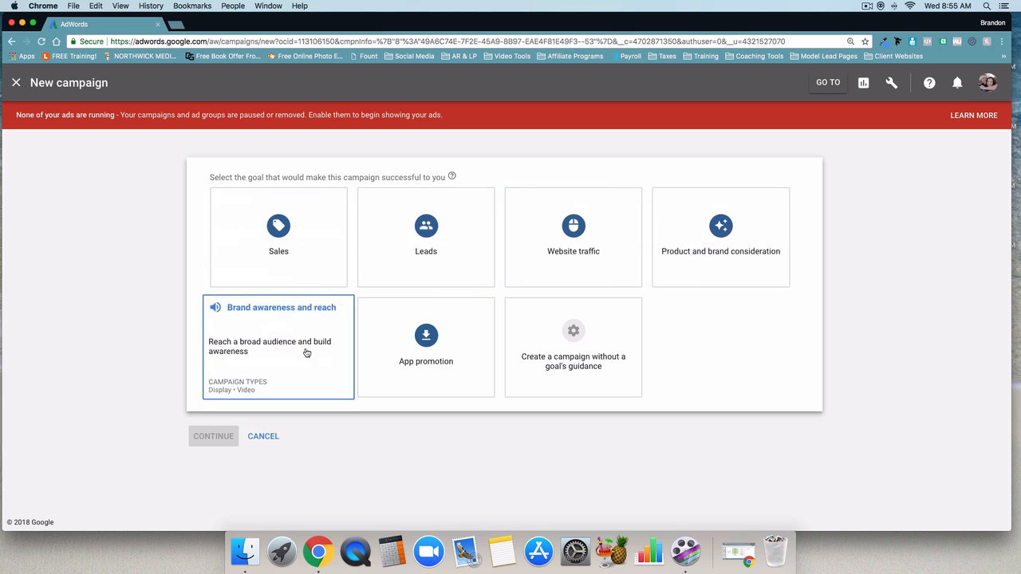
left_click(434, 260)
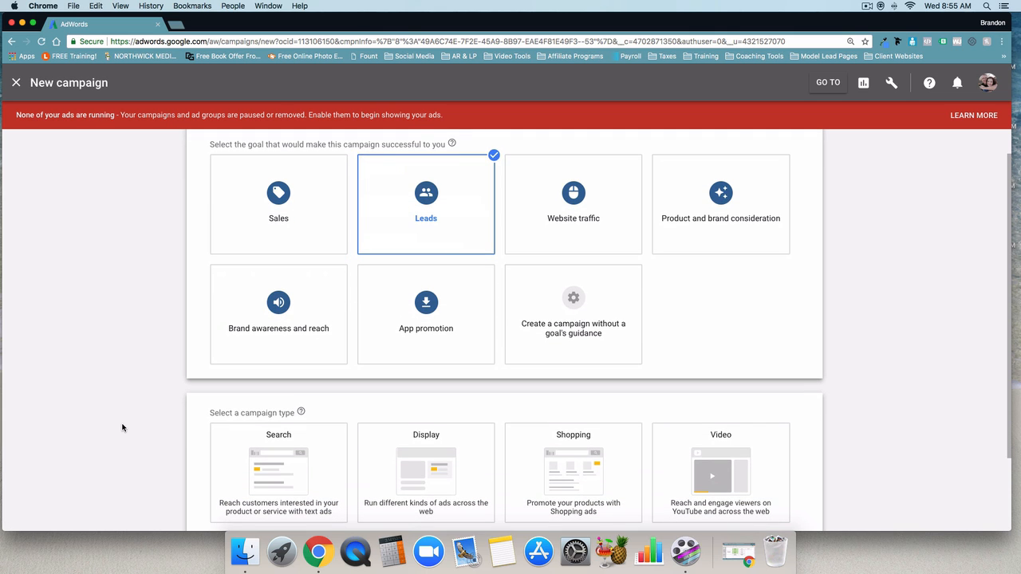
Step: Choose Search as the campaign type
scroll(123, 428, "down", 1)
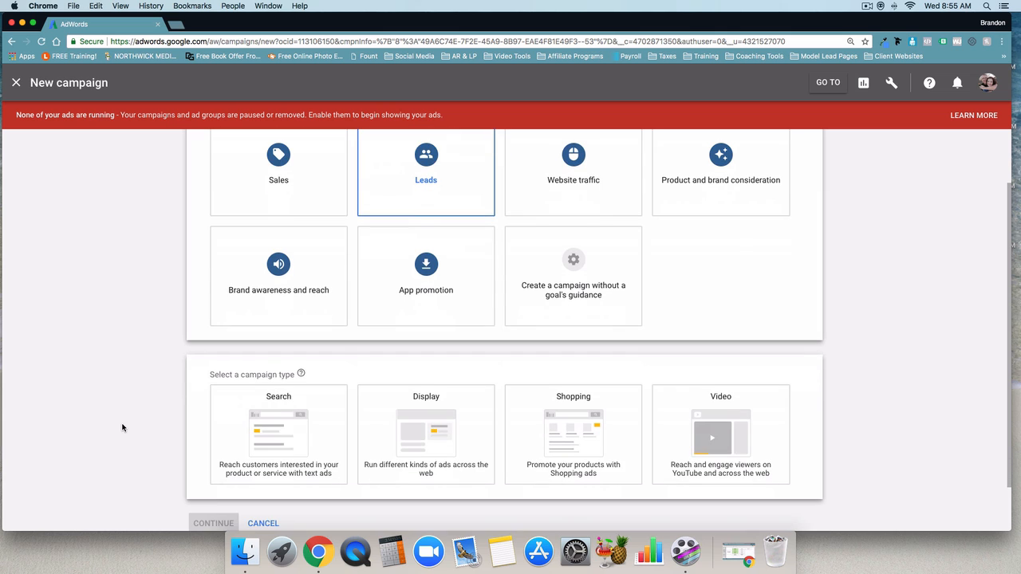
scroll(111, 348, "down", 2)
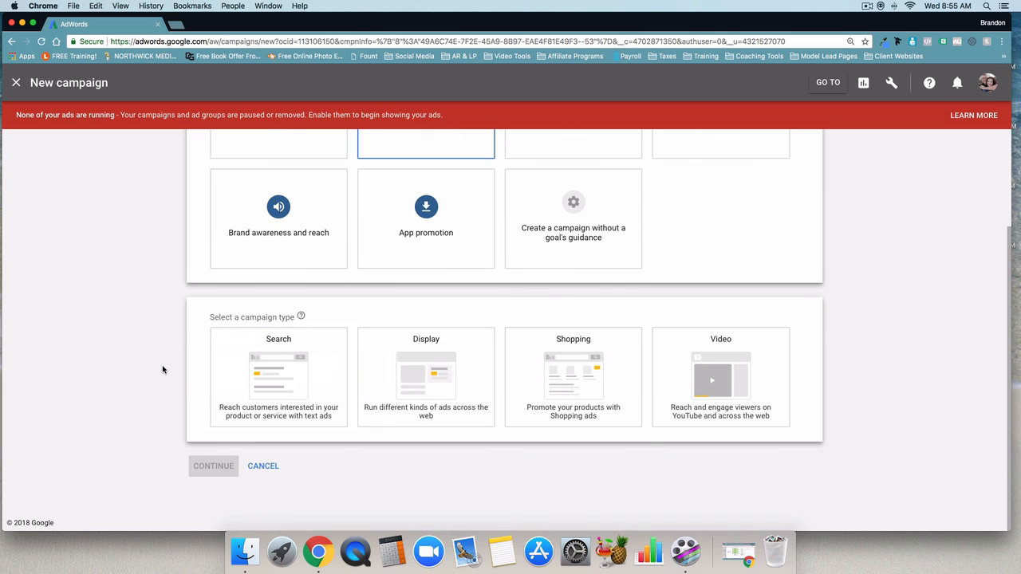
scroll(163, 369, "up", 3)
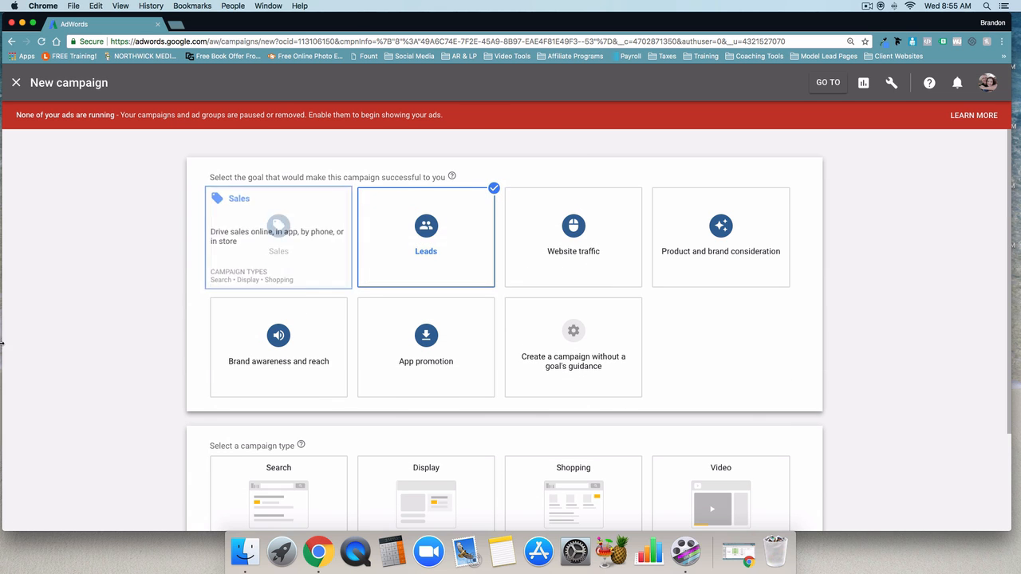
scroll(149, 371, "down", 3)
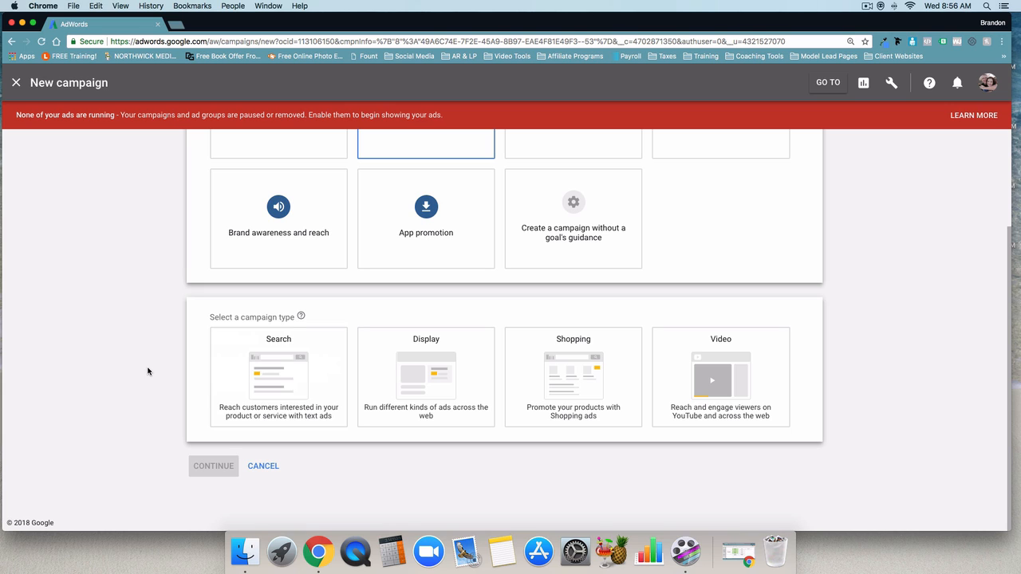
left_click(227, 374)
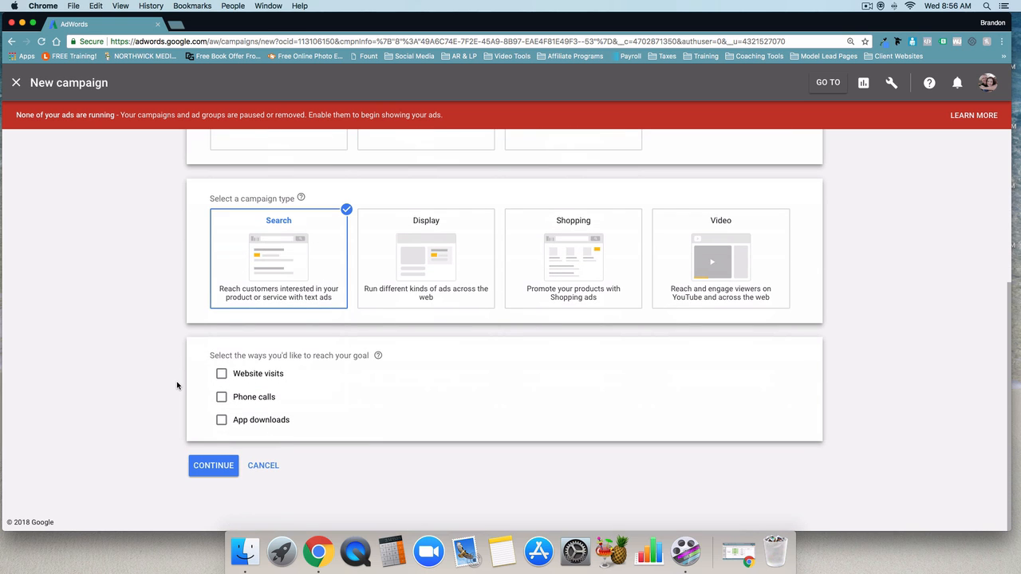
left_click(222, 375)
left_click(302, 396)
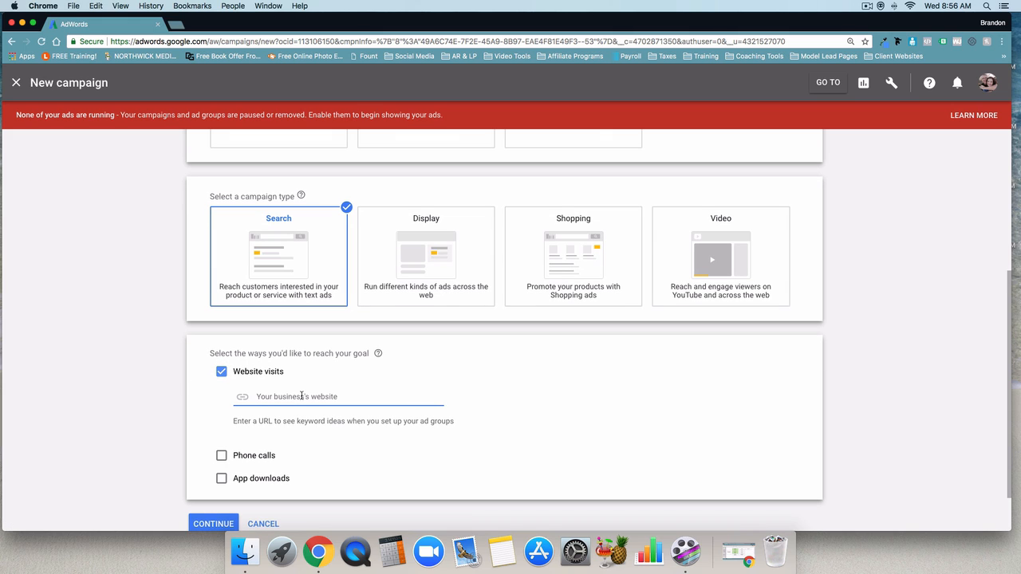
type("http://www.dowhateverittakesacademy.com")
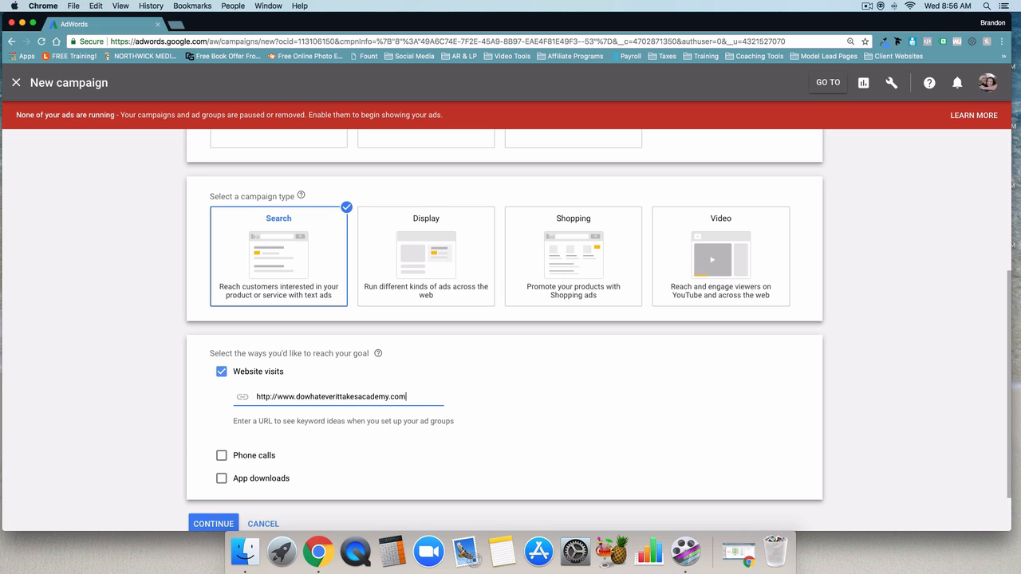
left_click(177, 414)
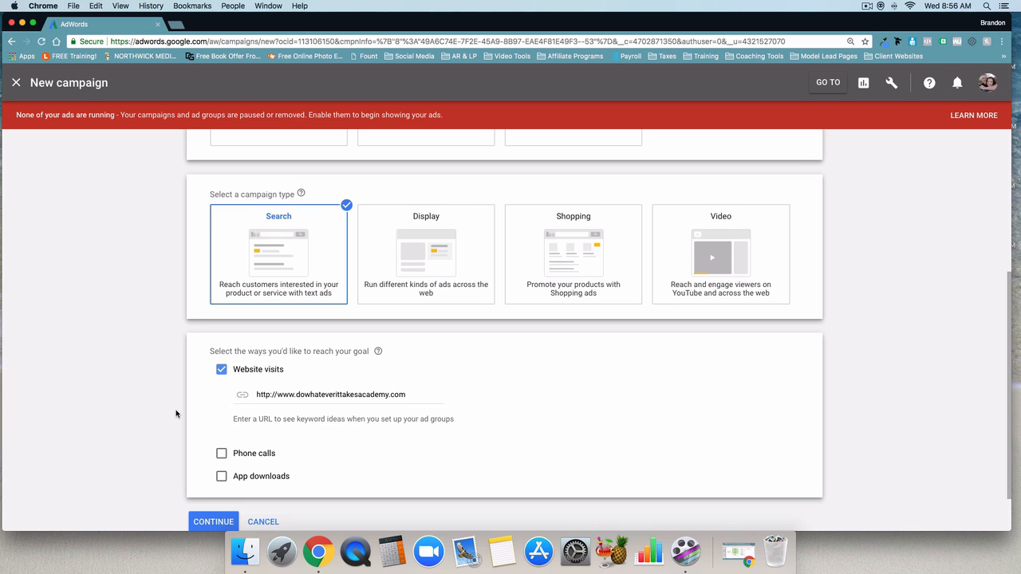
scroll(177, 413, "down", 2)
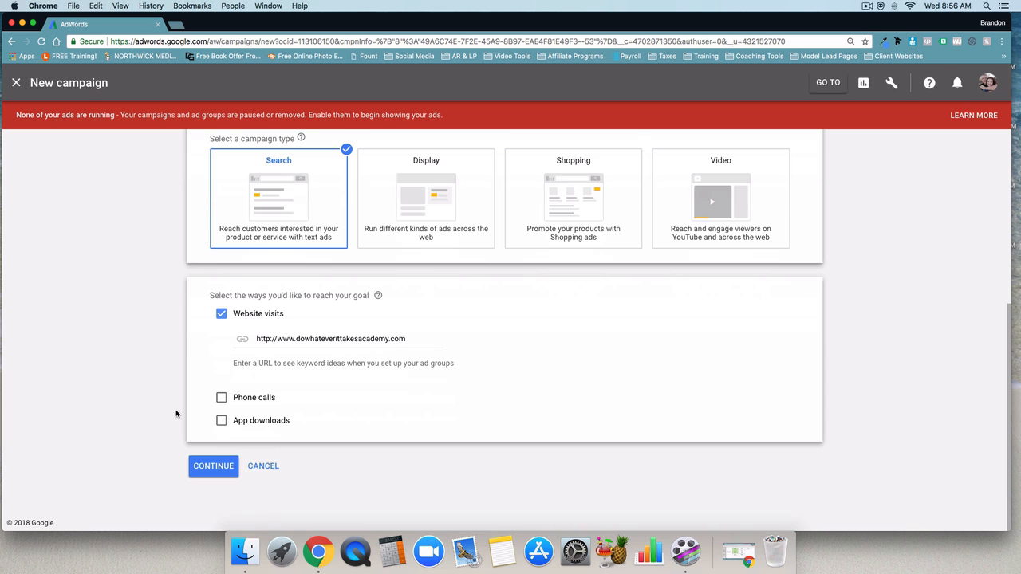
left_click(211, 466)
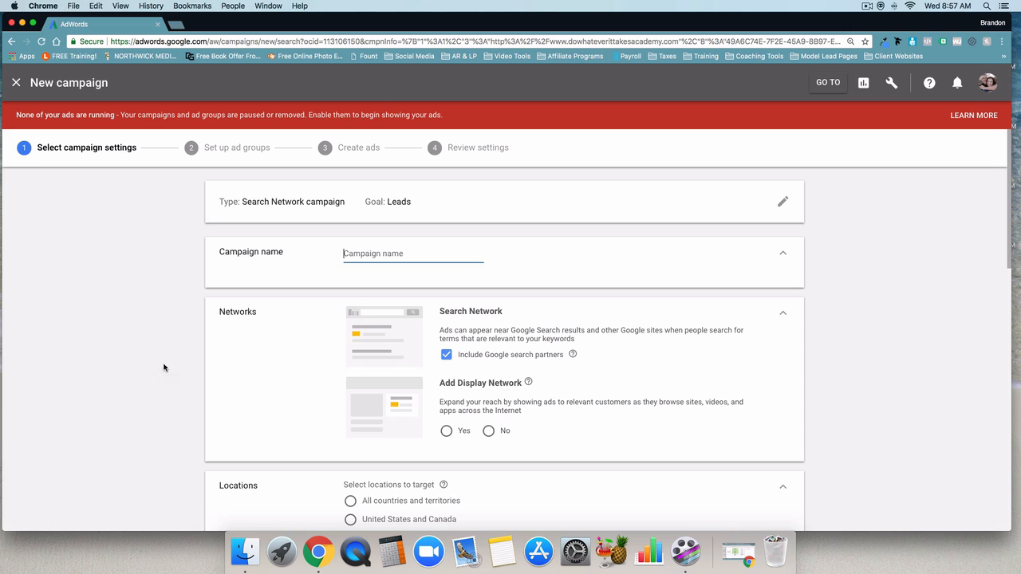
Step: Name the campaign DWIT Academy B2B and opt out of the Display Network
type("DWIT Academy B2B")
scroll(300, 316, "down", 1)
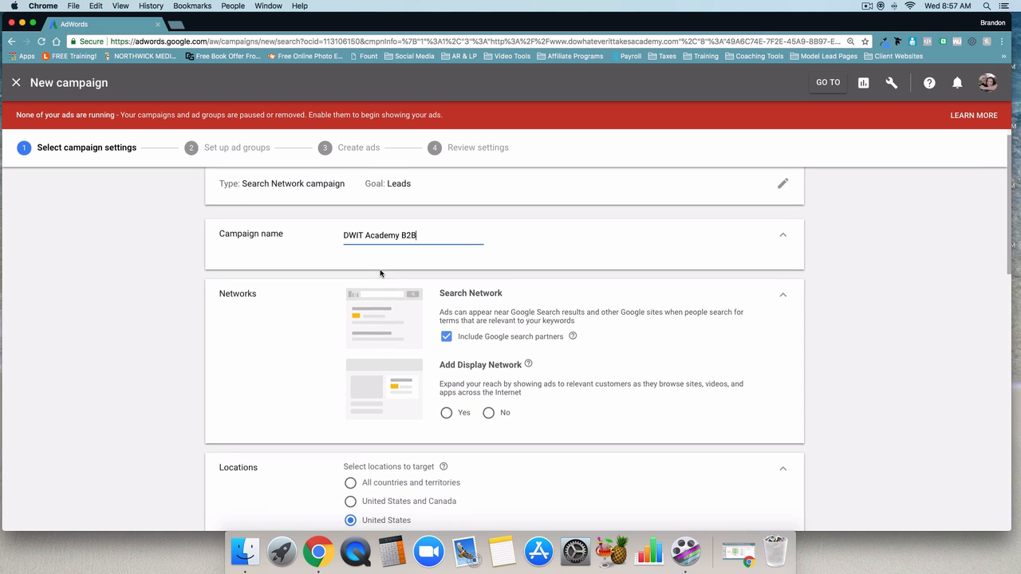
scroll(382, 274, "down", 5)
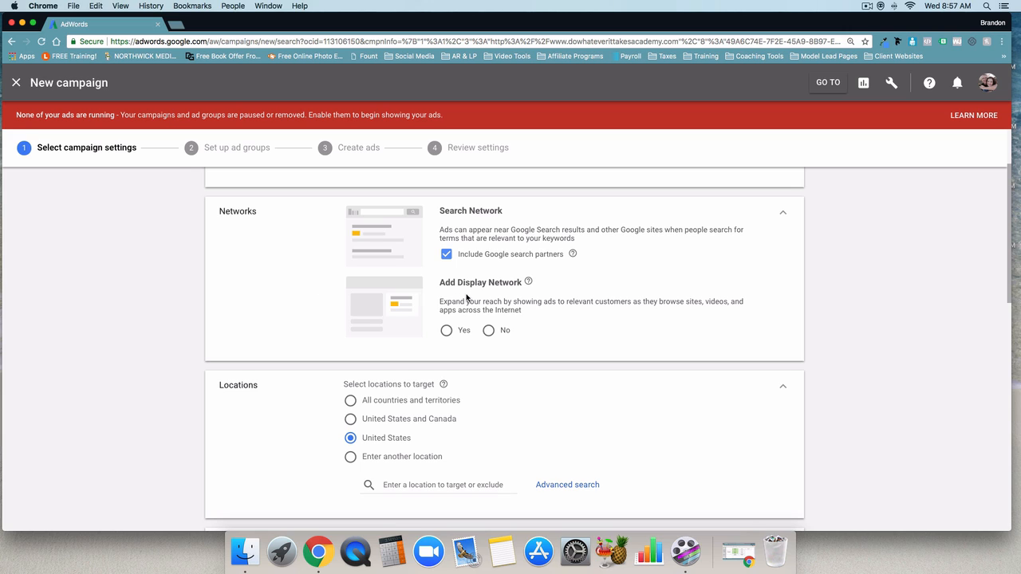
left_click(489, 331)
Step: Target the campaign to the United States and Canada
scroll(491, 341, "down", 2)
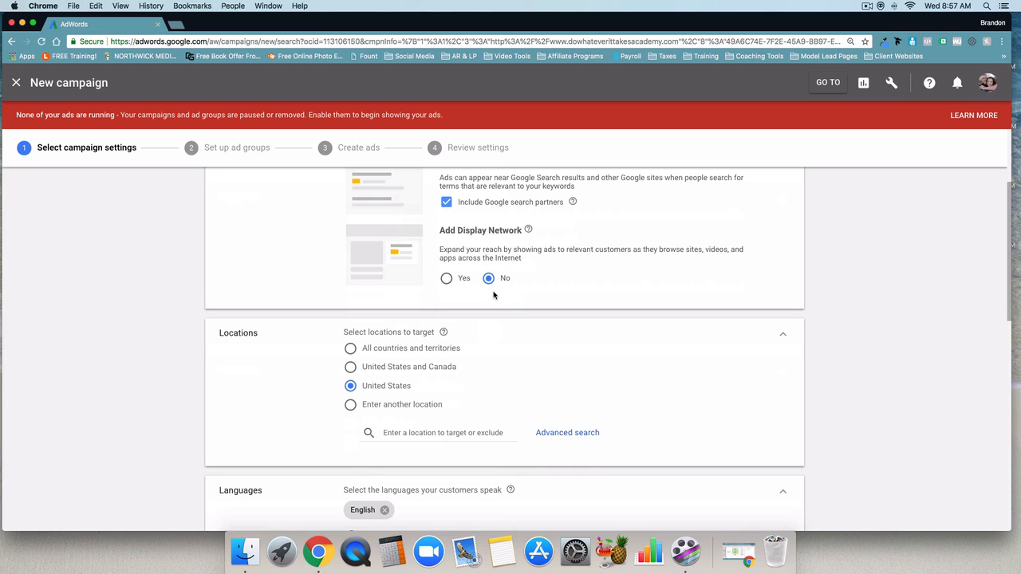
scroll(493, 295, "down", 1)
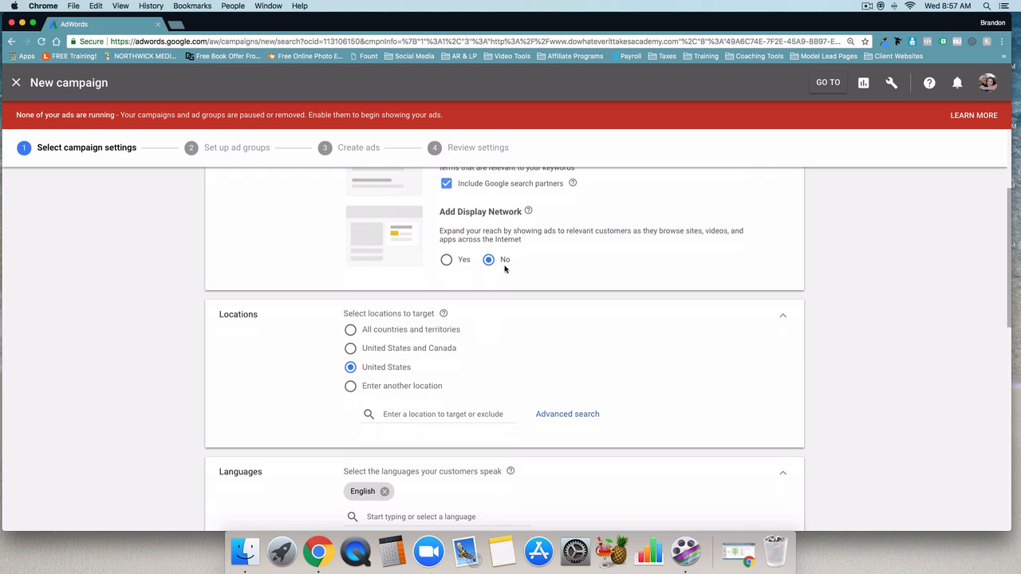
left_click(351, 350)
Step: Set the average daily budget to $15
scroll(335, 380, "down", 3)
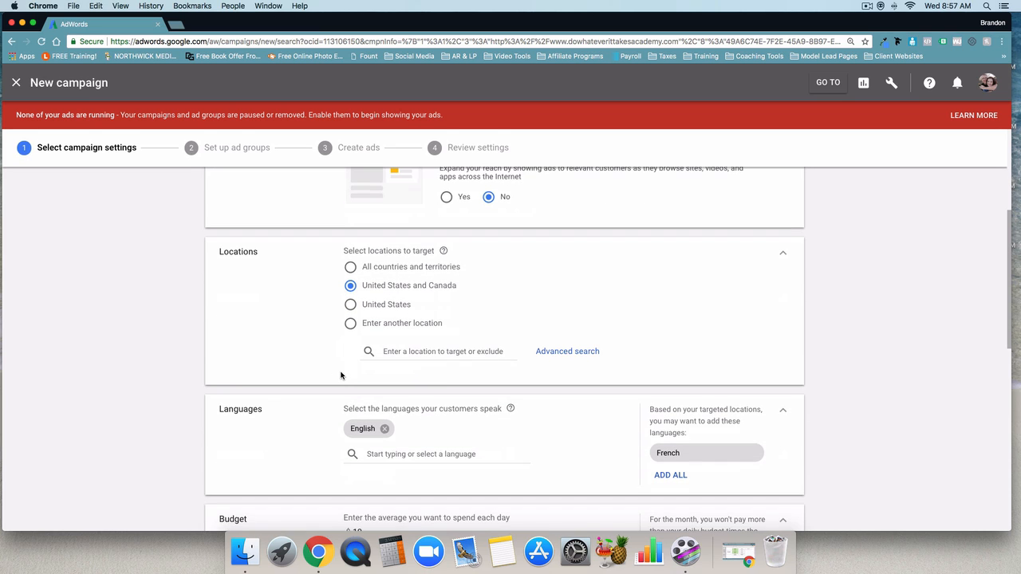
scroll(430, 454, "down", 1)
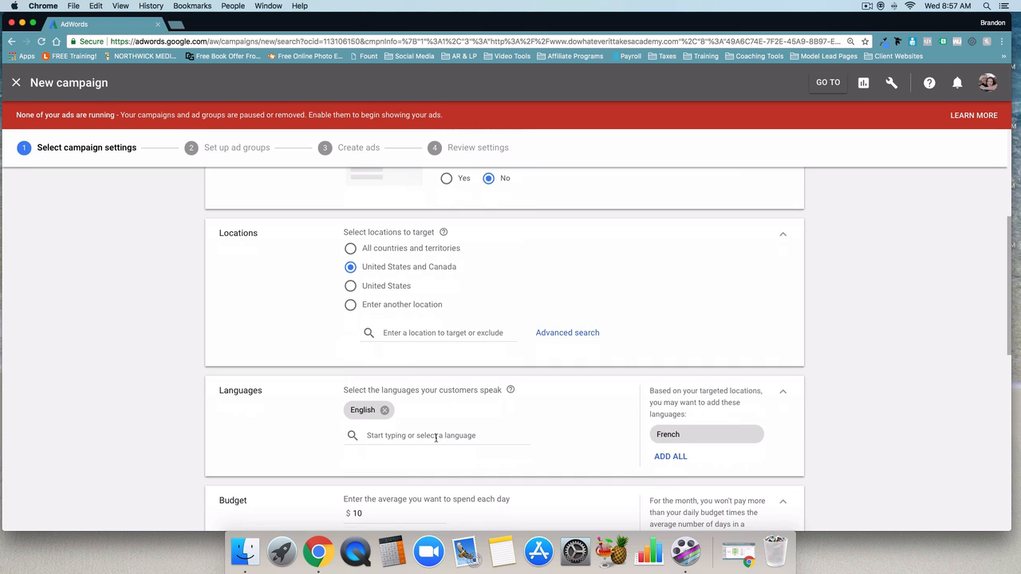
scroll(368, 402, "down", 10)
left_click(387, 275)
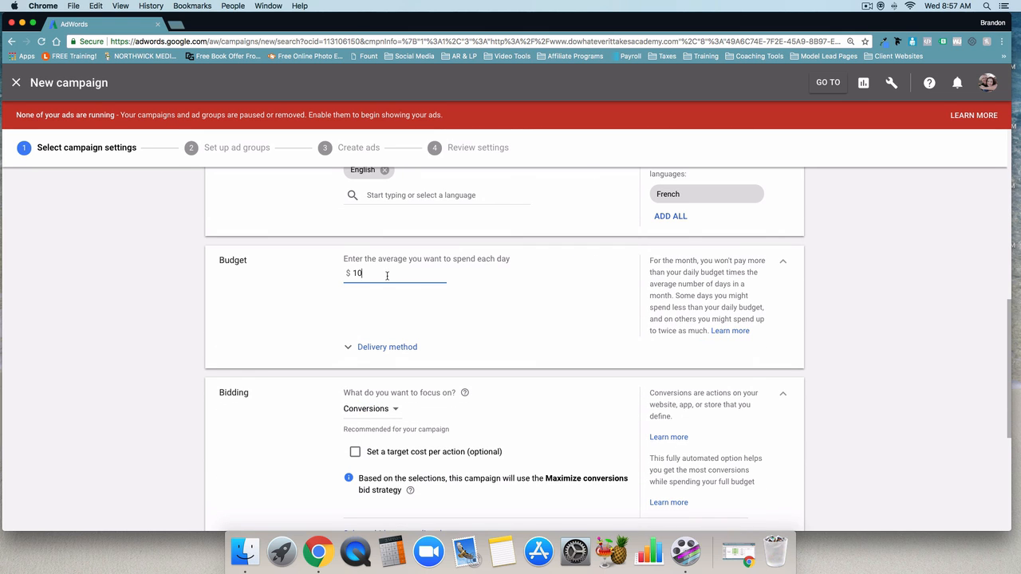
key("BackSpace")
type("5")
left_click(294, 296)
Step: Choose Conversions as the bidding focus from the available optimization options
scroll(293, 296, "down", 1)
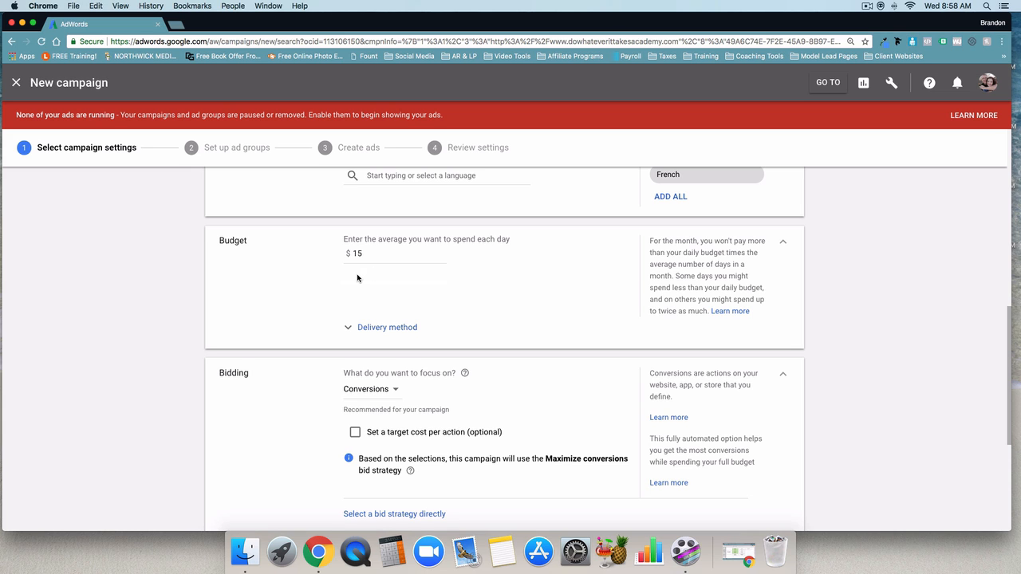
scroll(357, 278, "down", 1)
scroll(358, 277, "down", 5)
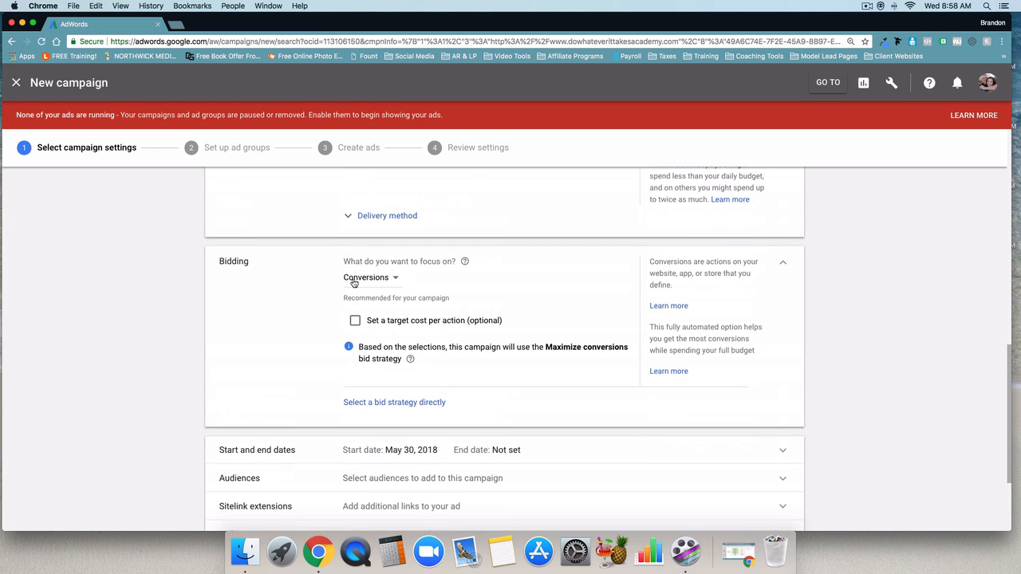
left_click(353, 283)
left_click(359, 282)
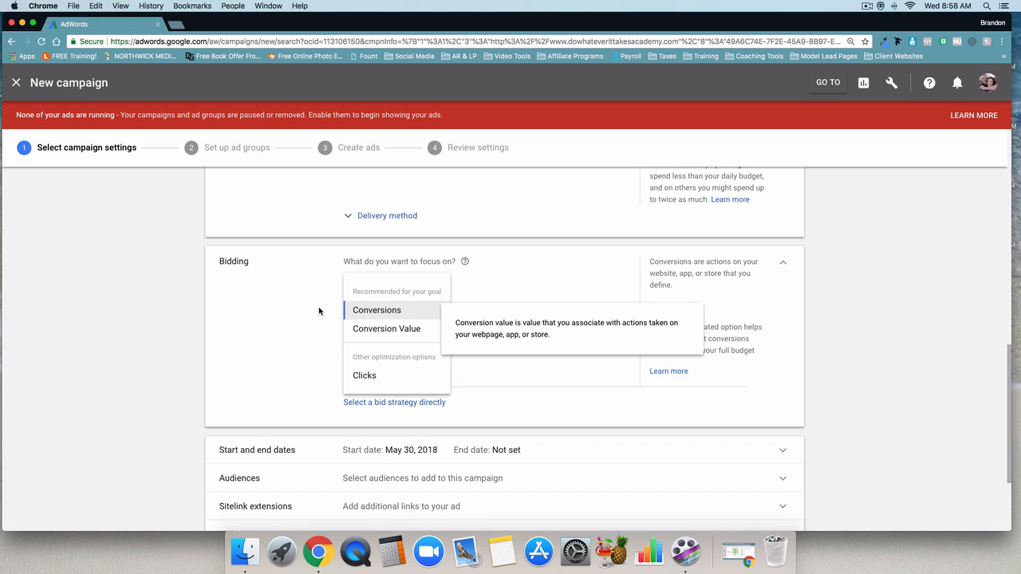
left_click(348, 311)
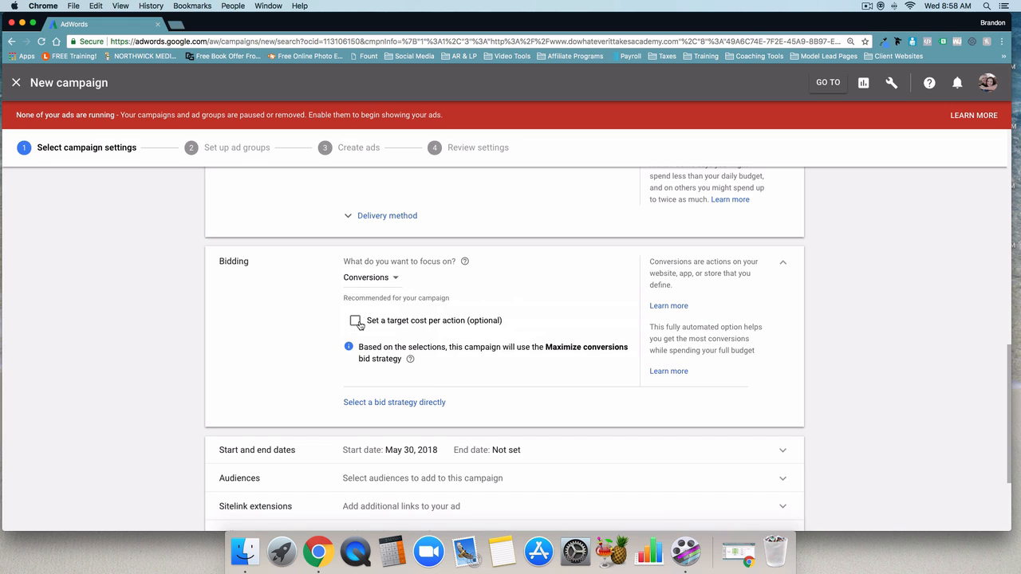
Step: Look through the directly selectable bid strategies and return to the previous bidding options
left_click(407, 405)
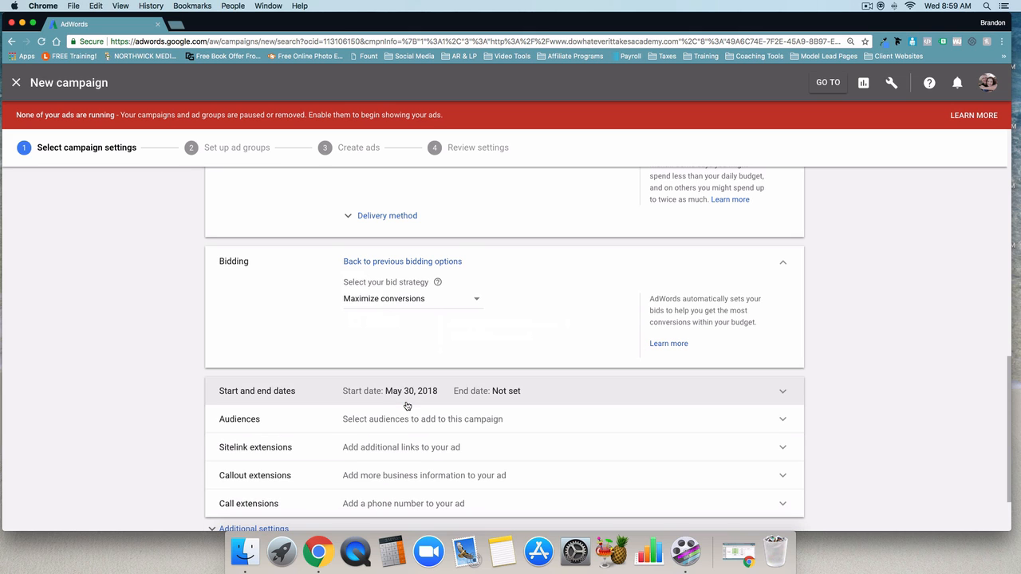
left_click(409, 303)
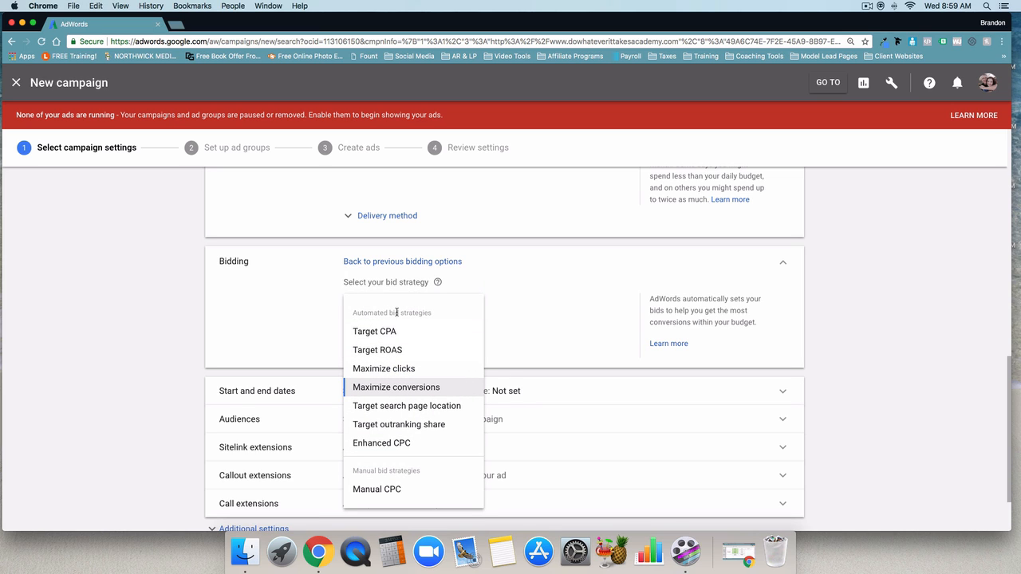
left_click(389, 262)
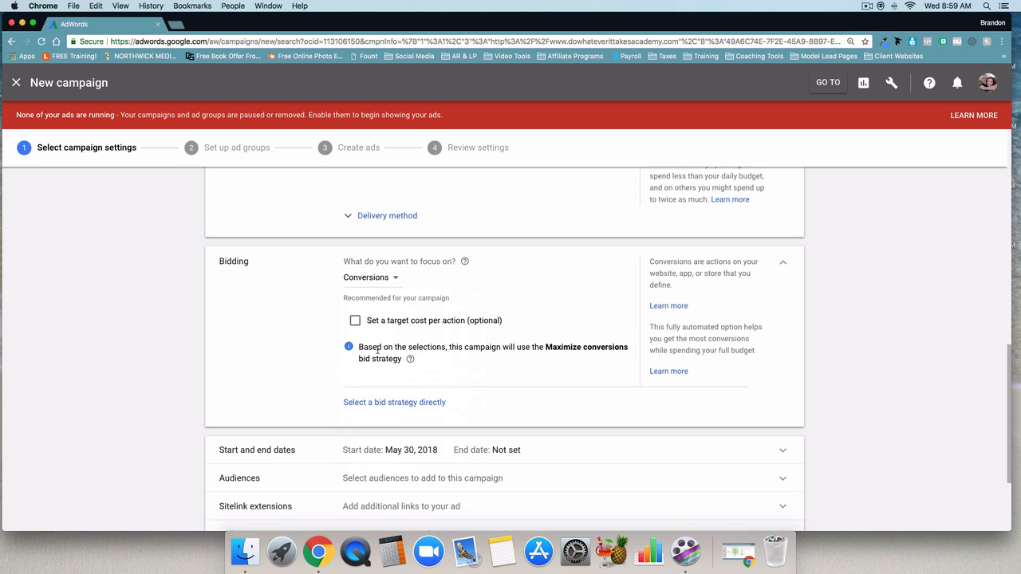
Step: Enable a target cost per action for the bidding and set the target CPA to $15.00
left_click(355, 321)
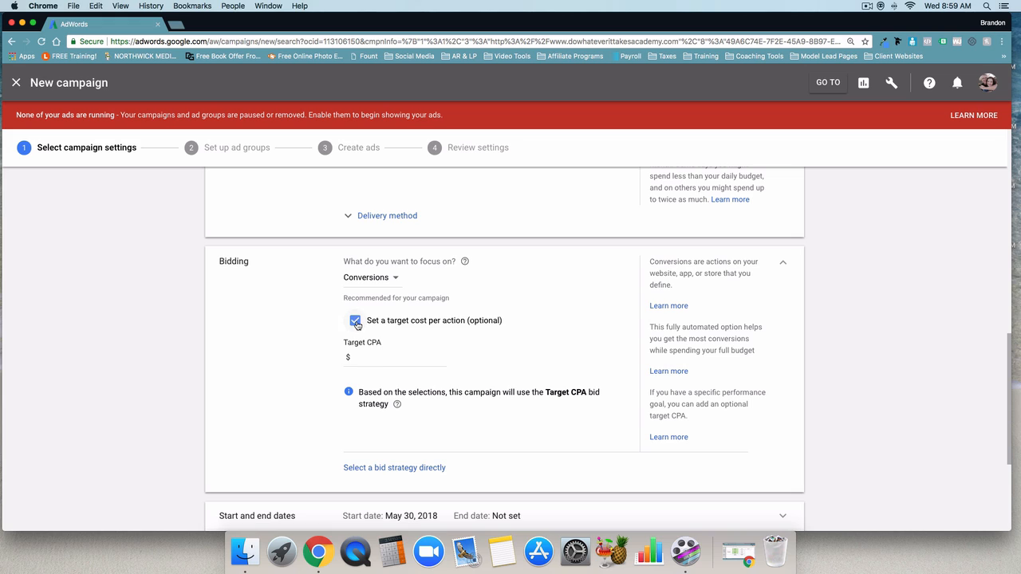
left_click(383, 356)
type("15.00")
left_click(471, 380)
scroll(443, 409, "down", 1)
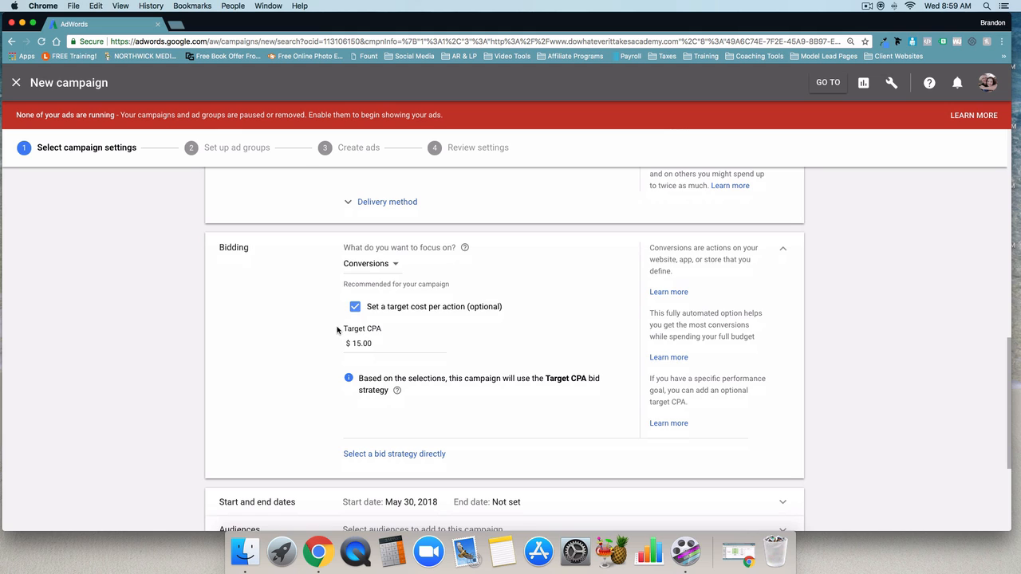
Step: Turn the optional target cost per action off and on again to compare the resulting bid strategies
left_click_drag(339, 331, 368, 327)
left_click(356, 309)
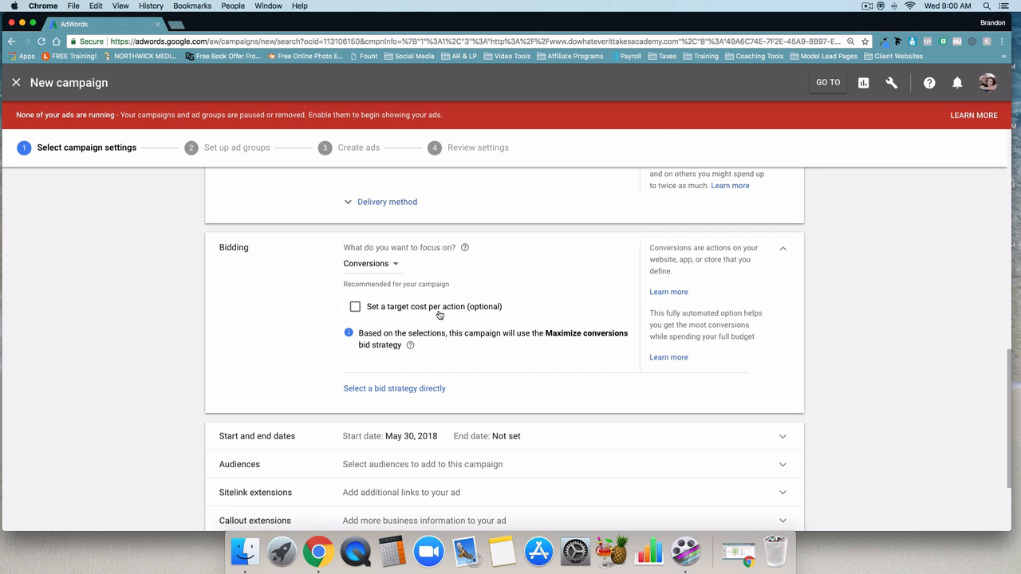
left_click(355, 308)
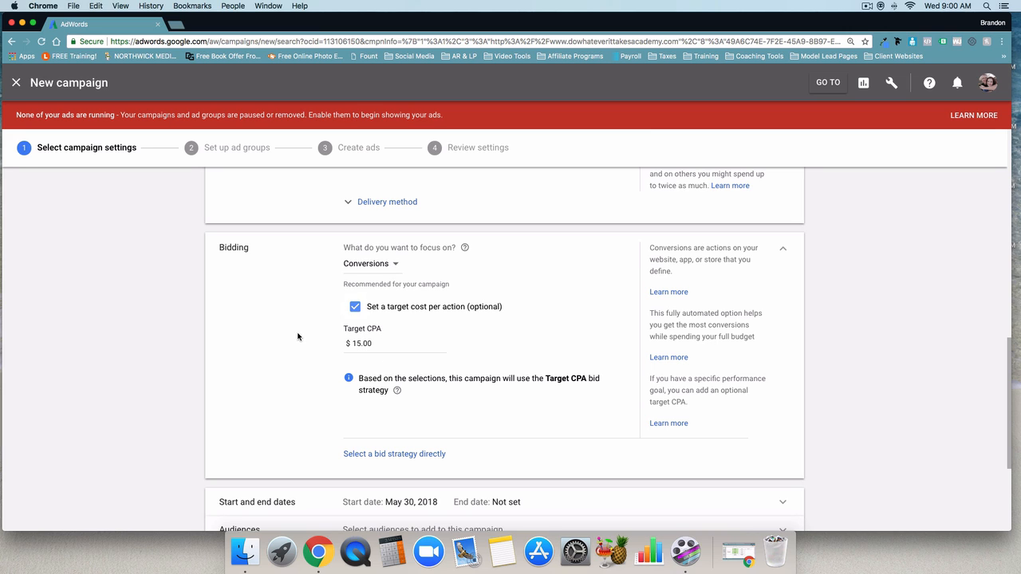
scroll(285, 346, "down", 3)
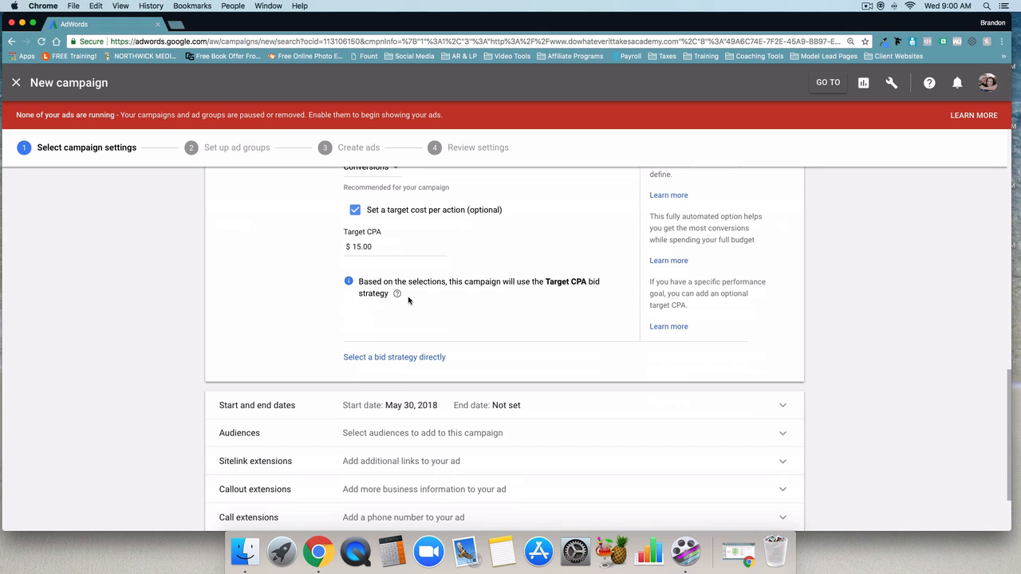
left_click(356, 246)
scroll(325, 287, "up", 1)
scroll(325, 286, "up", 1)
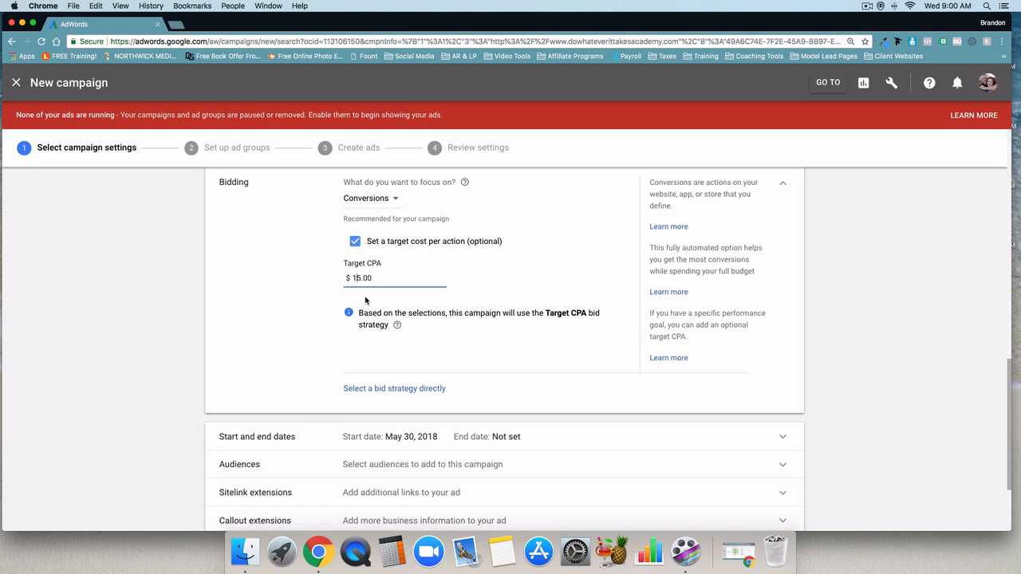
Step: Expand the start and end dates settings and collapse the bidding, budget, languages, locations, networks and campaign name sections
scroll(297, 289, "down", 5)
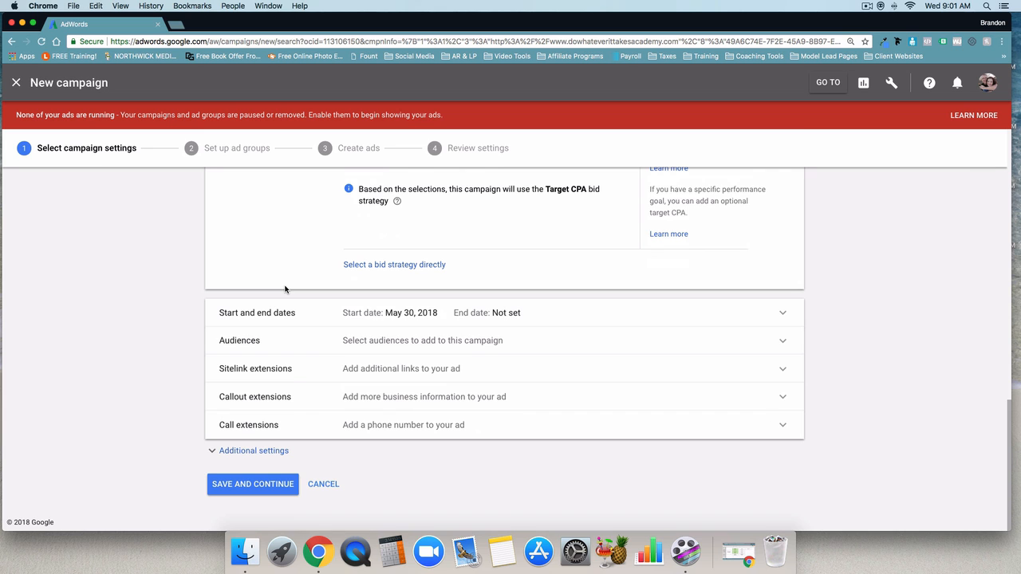
left_click(782, 313)
scroll(550, 264, "up", 5)
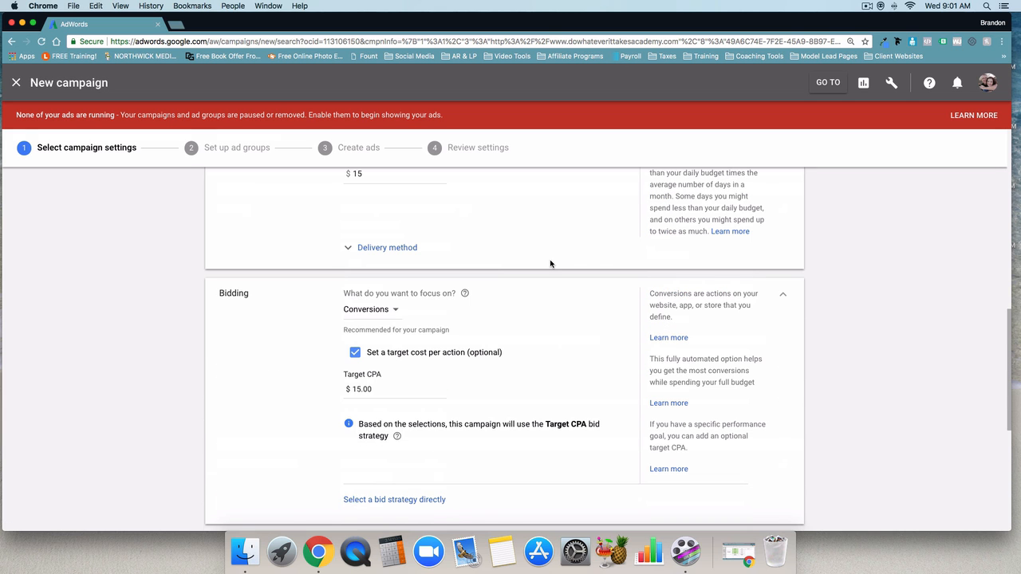
left_click(783, 295)
scroll(739, 273, "up", 4)
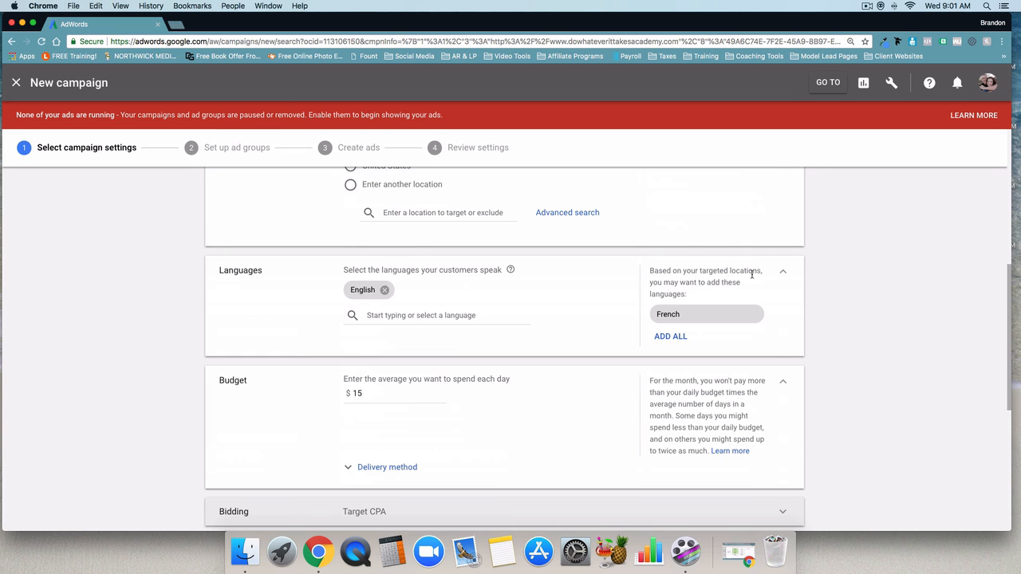
left_click(783, 272)
left_click(783, 311)
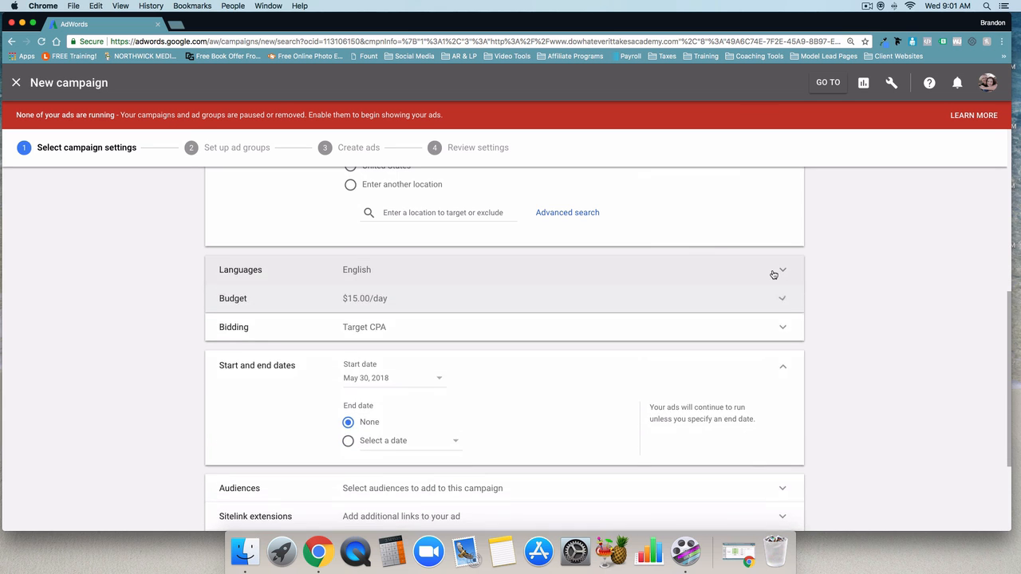
scroll(771, 274, "up", 2)
left_click(781, 204)
scroll(782, 207, "up", 3)
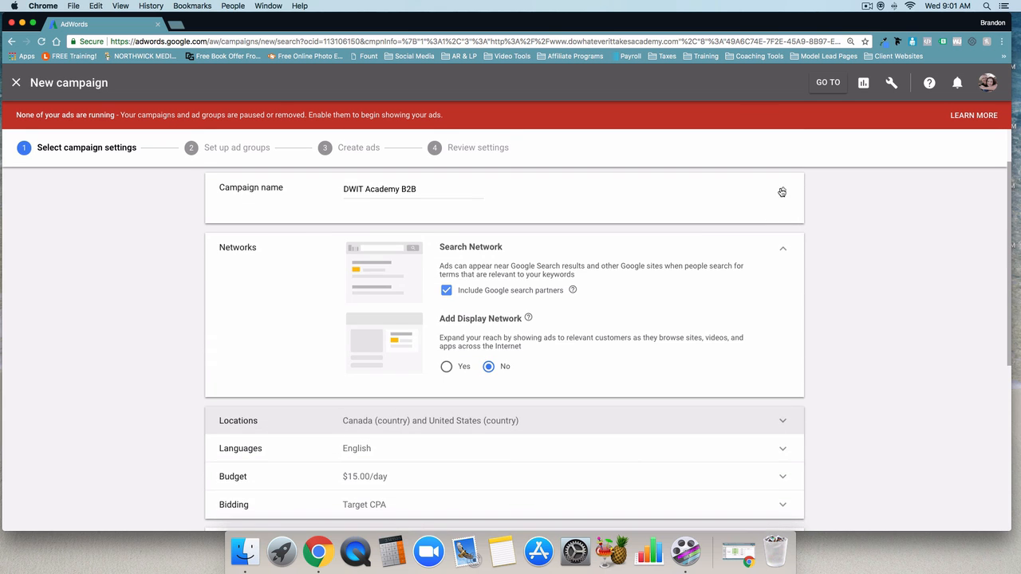
left_click(782, 192)
left_click(782, 228)
Step: Review the campaign's start date and end date options, leaving the end date at None, and collapse that section
scroll(678, 271, "down", 1)
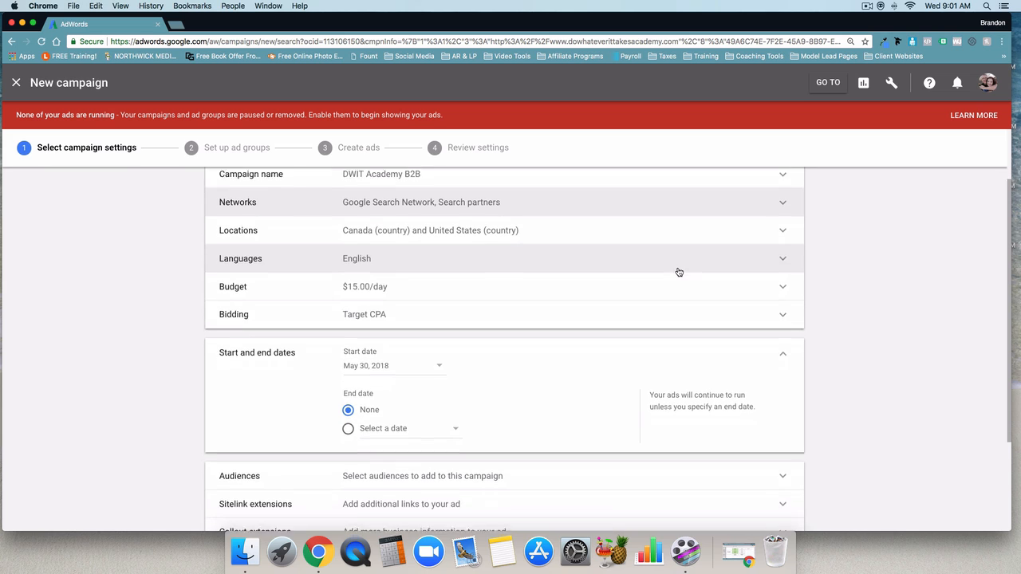
scroll(543, 363, "down", 2)
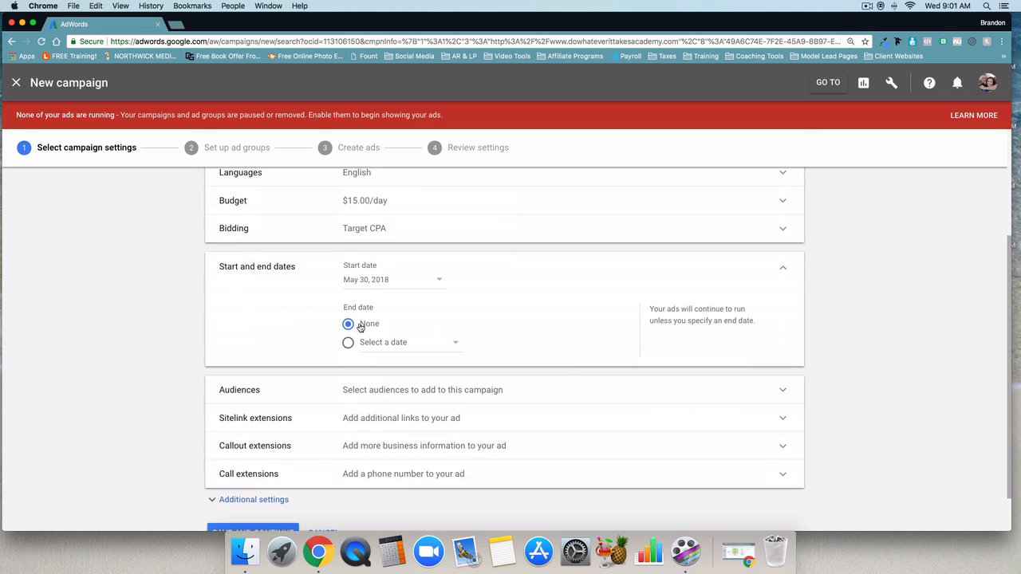
left_click(783, 271)
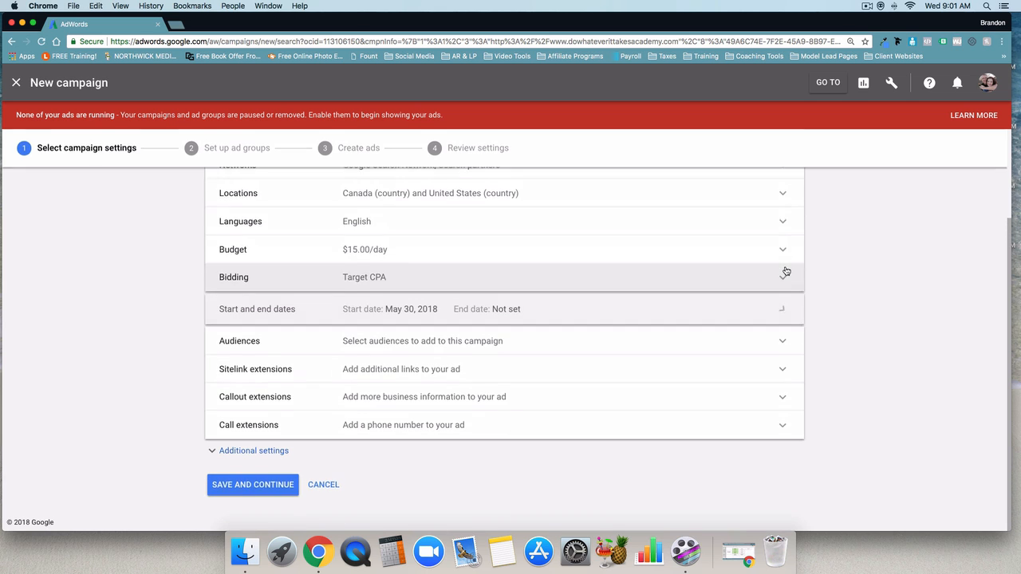
Step: Expand the Audiences section and review the available audience categories and the Targeting and Observation settings
left_click(467, 350)
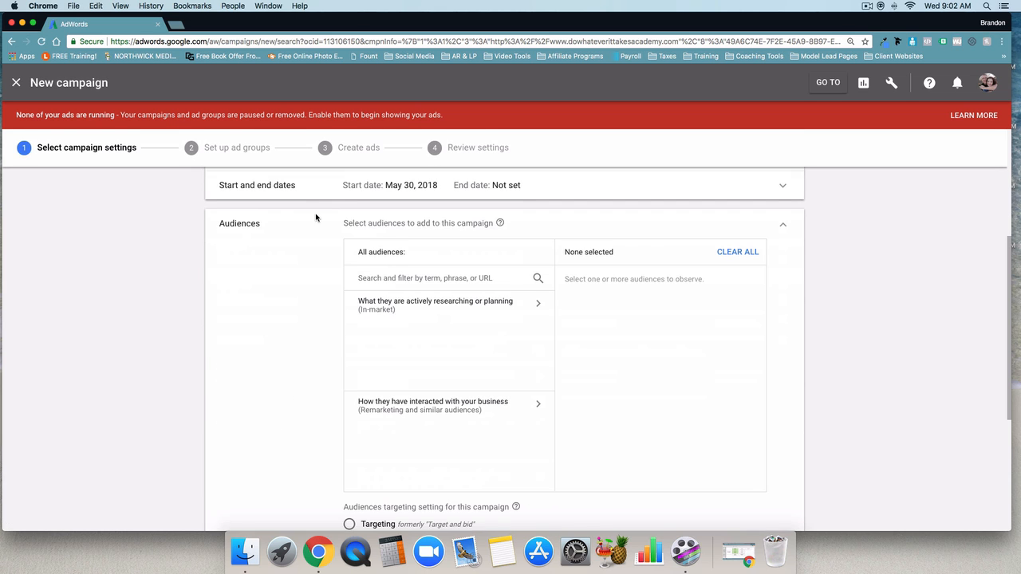
scroll(316, 217, "down", 1)
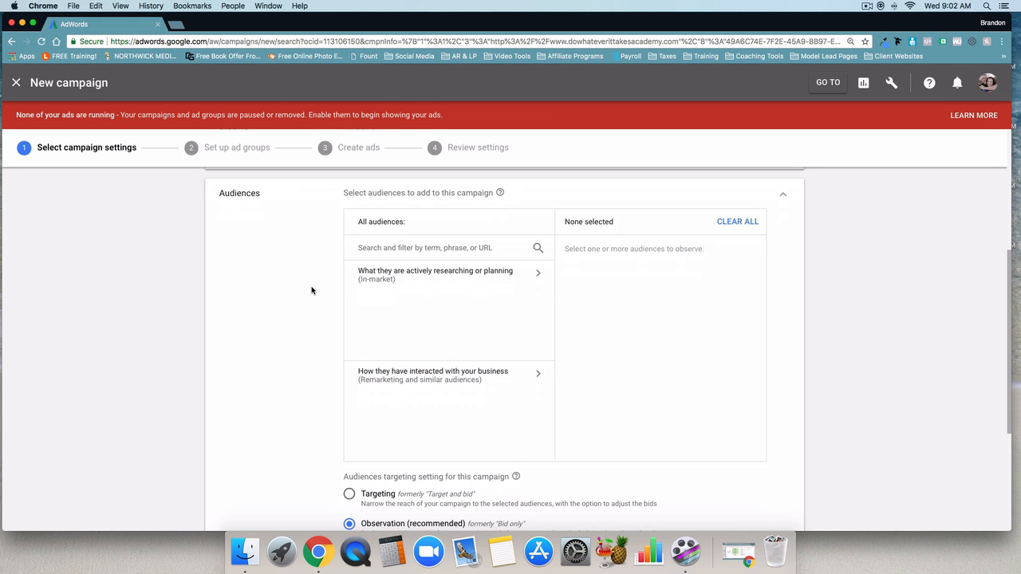
scroll(311, 305, "down", 1)
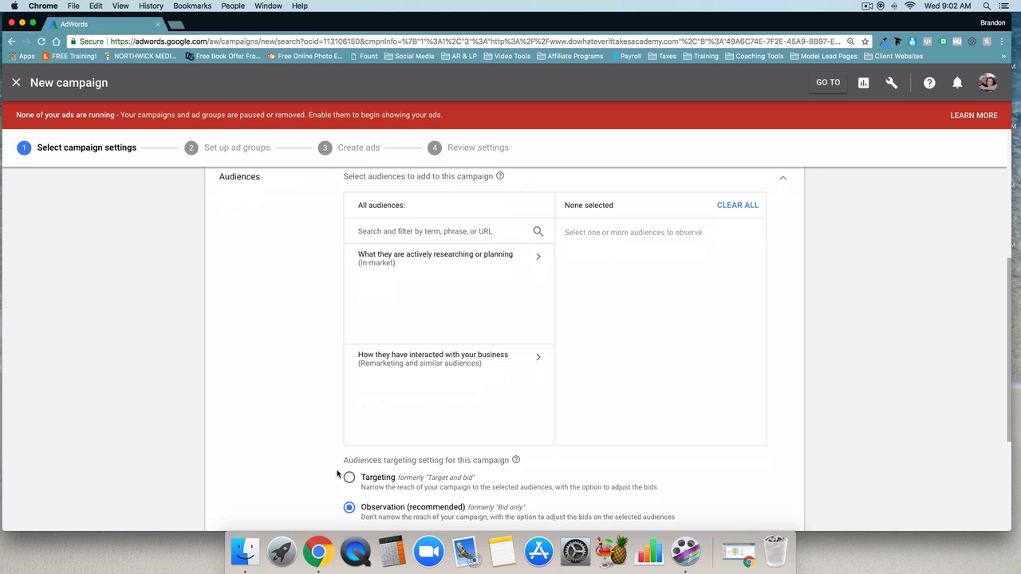
scroll(330, 482, "down", 1)
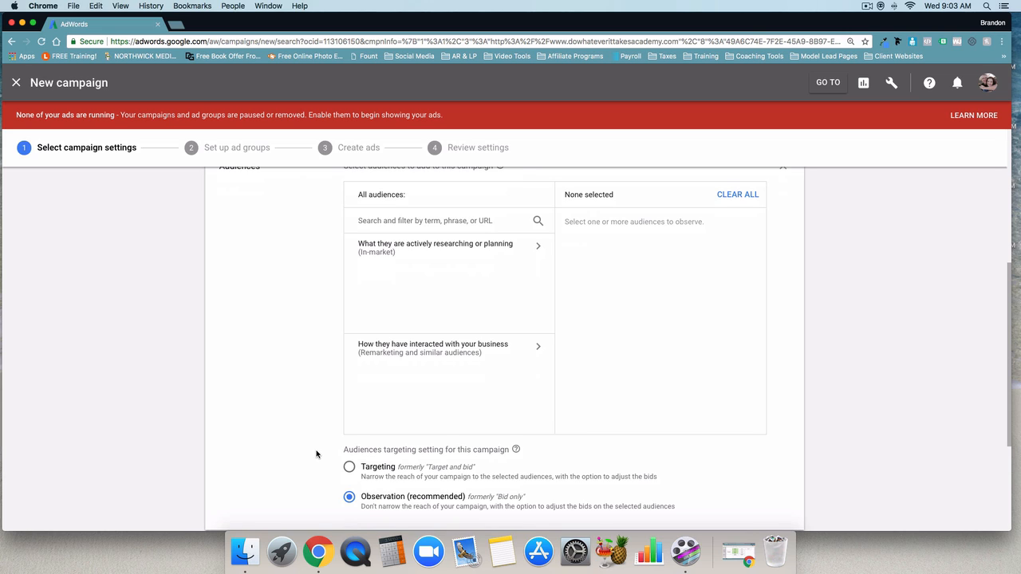
scroll(318, 454, "down", 4)
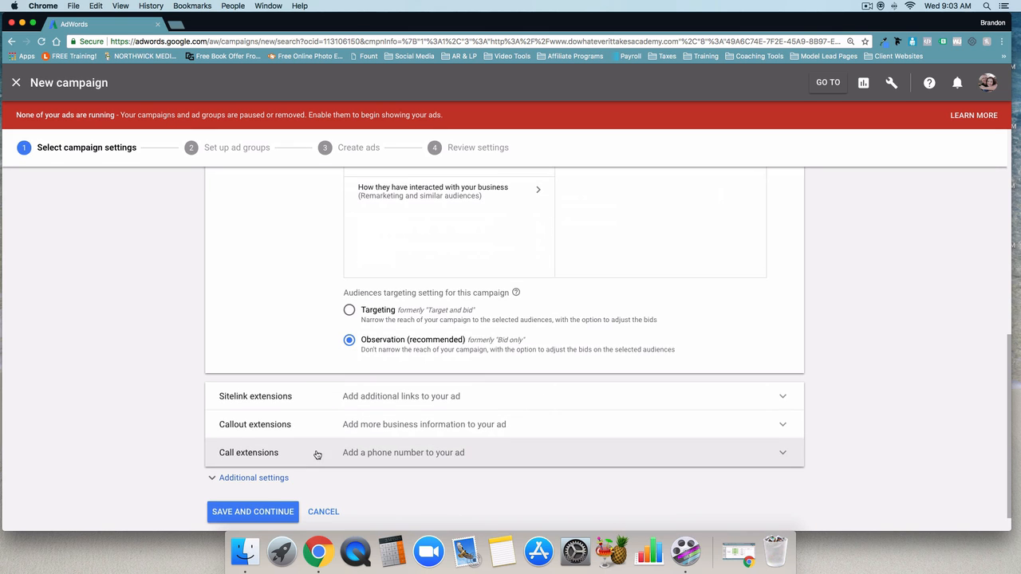
left_click(782, 399)
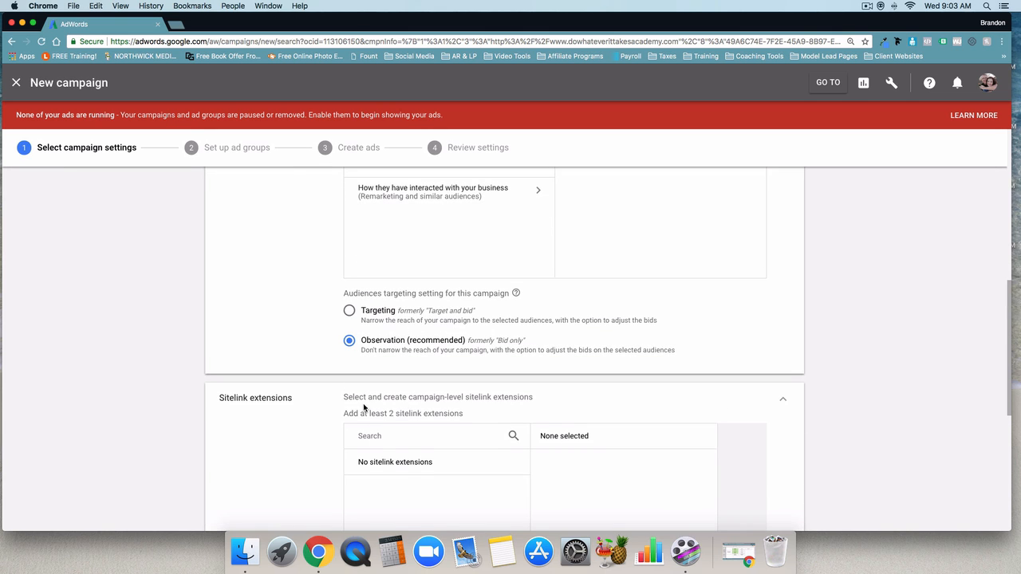
scroll(324, 456, "down", 3)
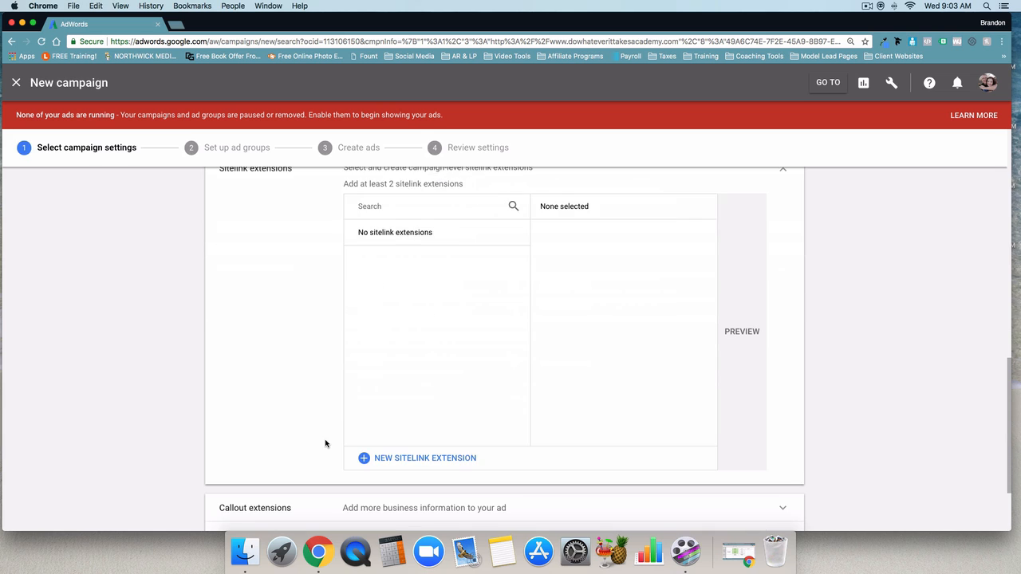
left_click(421, 457)
scroll(332, 318, "up", 2)
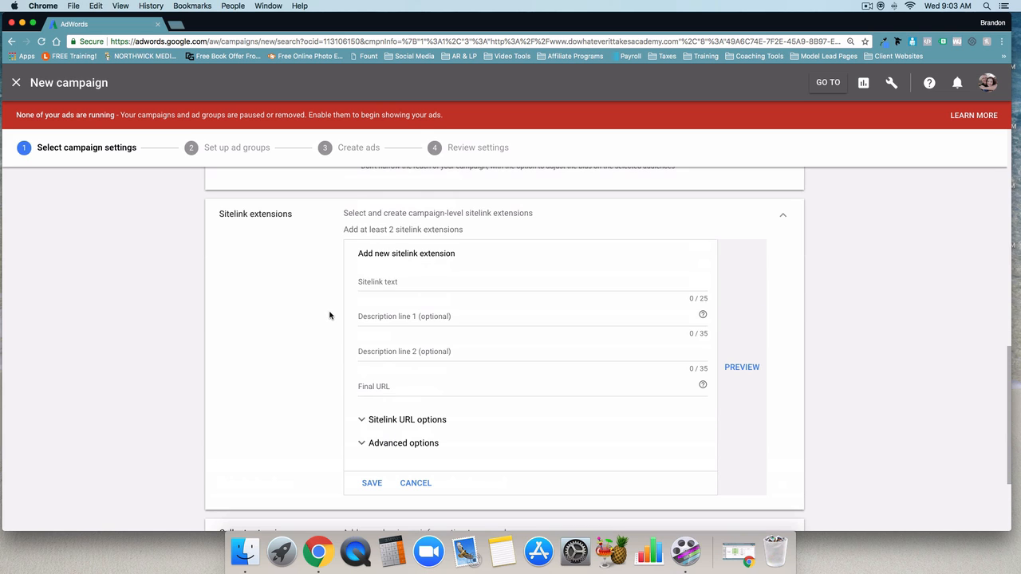
left_click(394, 283)
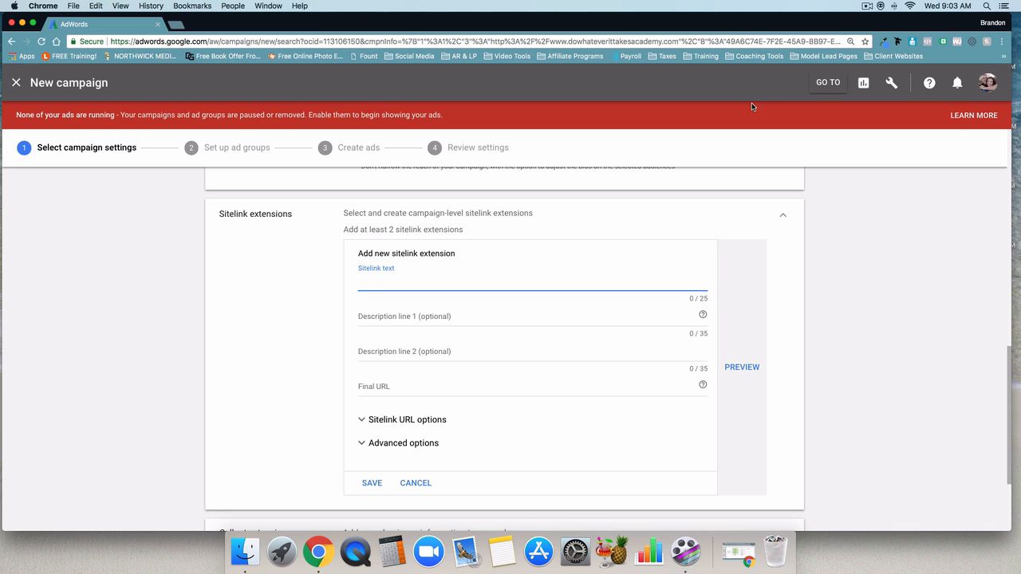
left_click(867, 7)
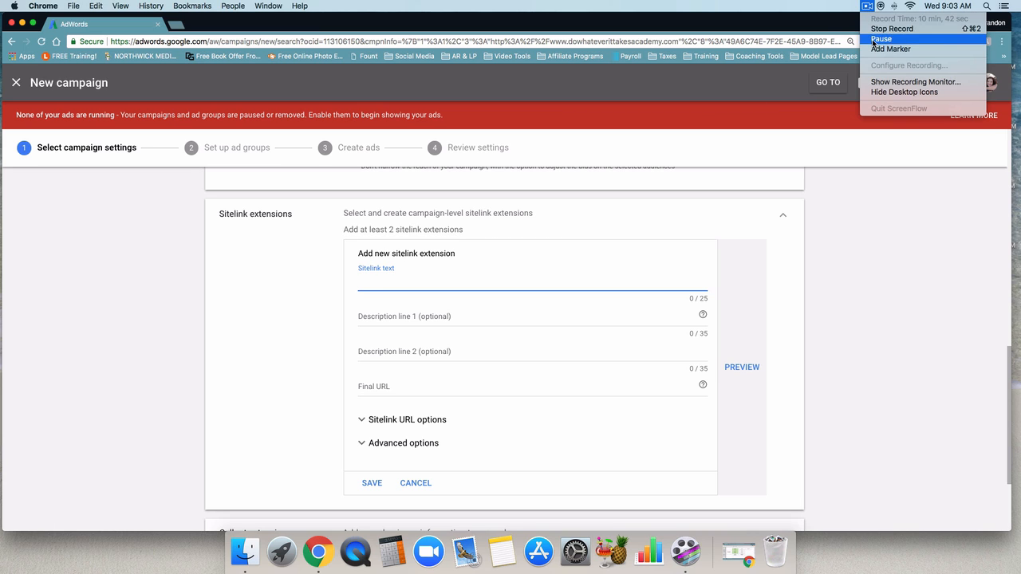
left_click(869, 36)
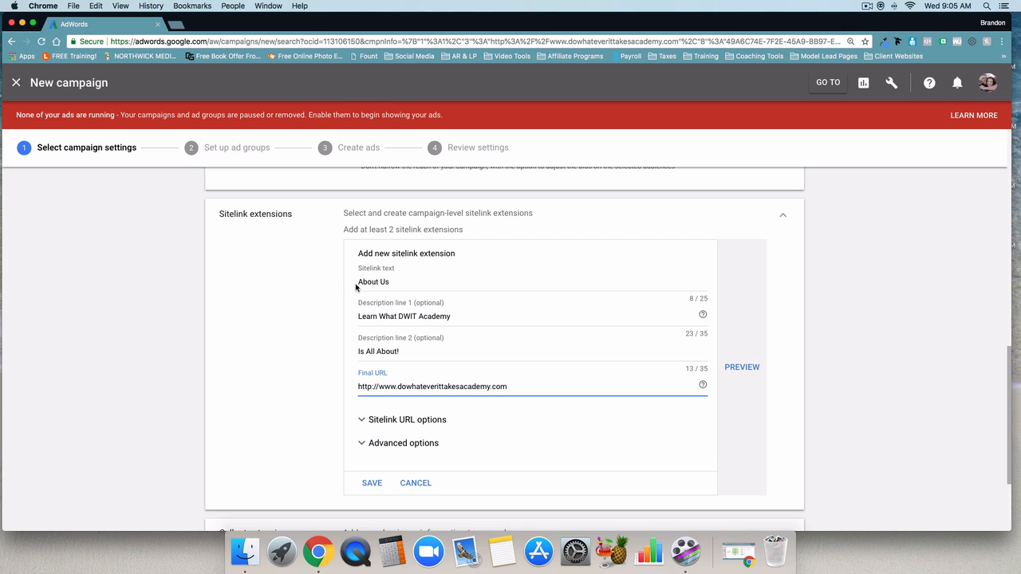
Step: Preview how the About Us sitelink appears in the mobile ad and return to its form
left_click(729, 365)
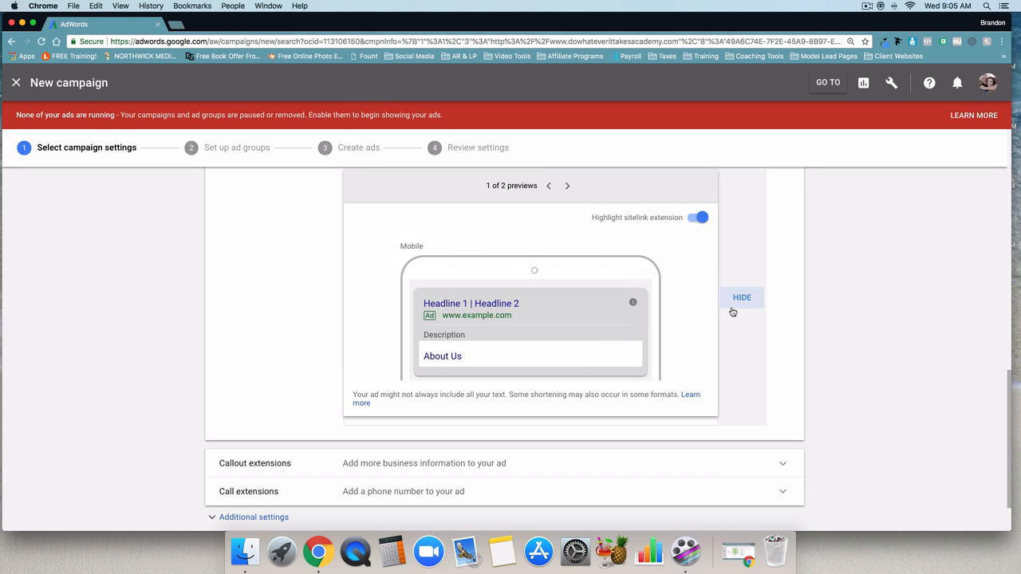
left_click(740, 298)
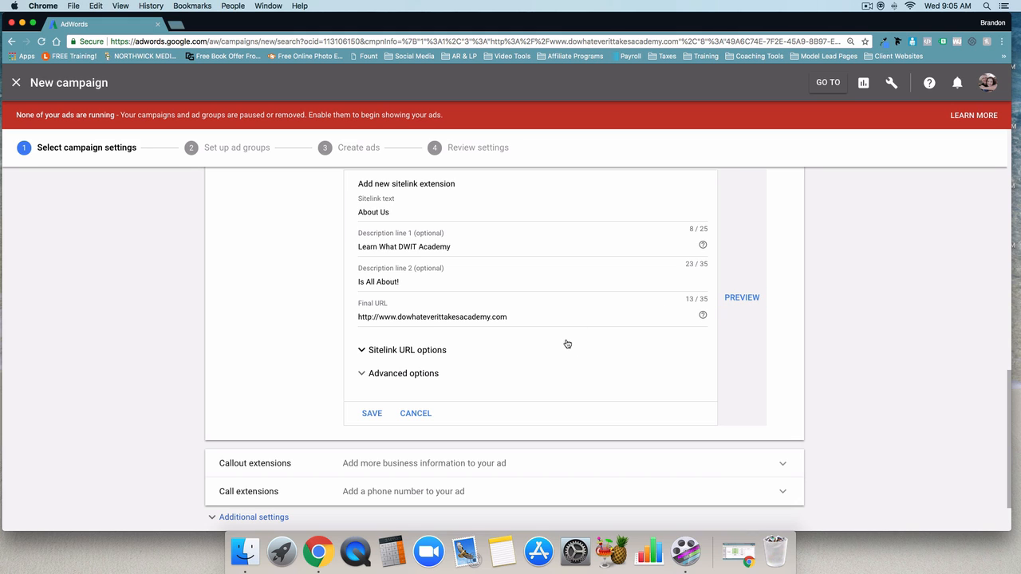
scroll(387, 359, "up", 1)
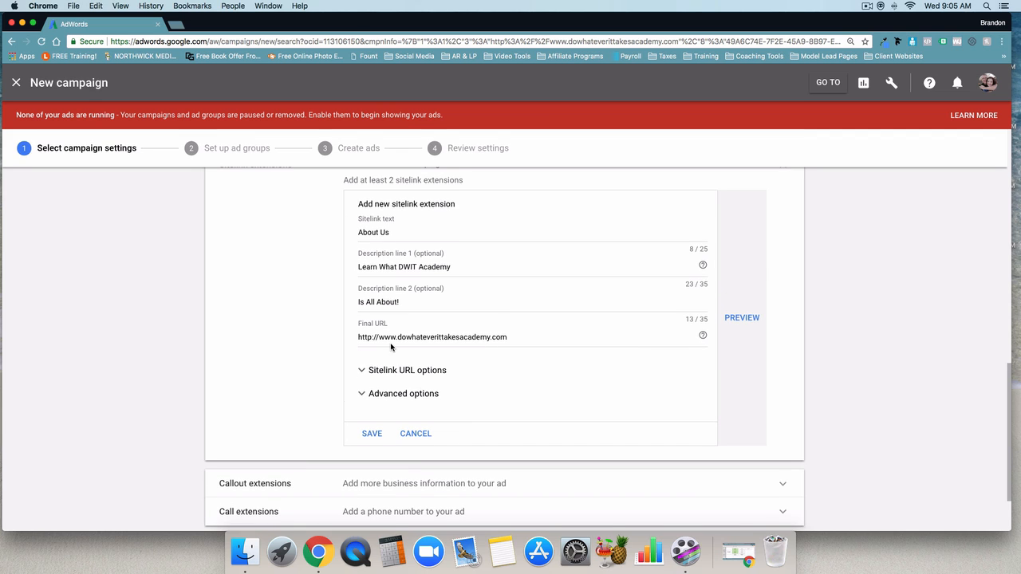
Step: Review the sitelink's advanced options for device preference and extension scheduling, and collapse the Sitelink extensions section
left_click(406, 395)
scroll(423, 394, "down", 4)
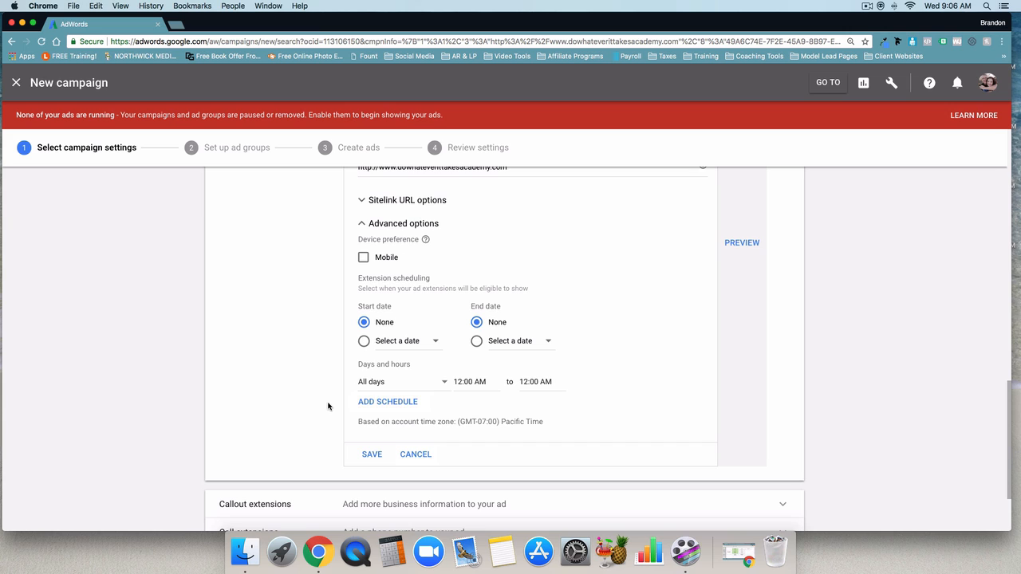
scroll(323, 420, "up", 1)
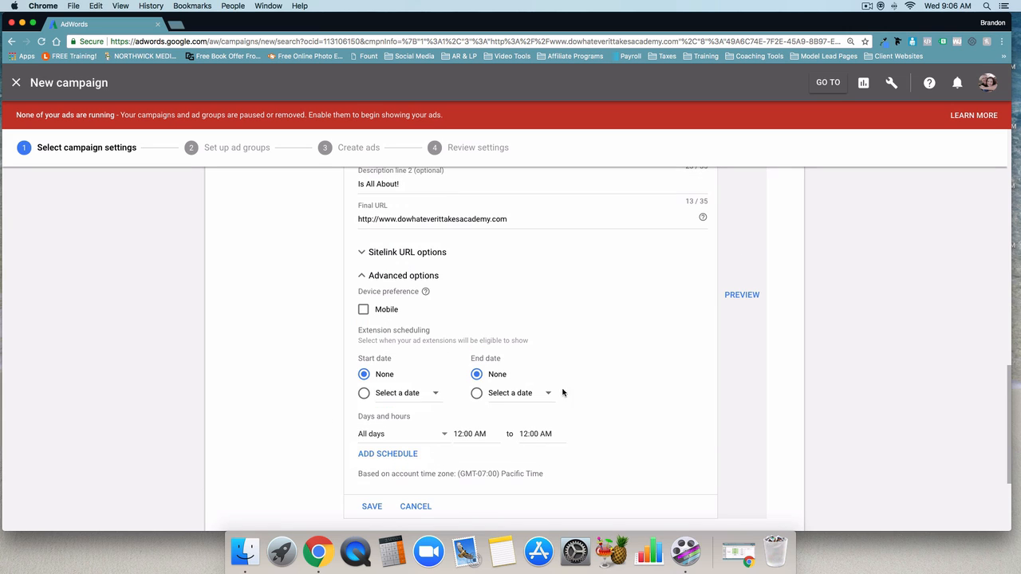
scroll(334, 327, "down", 1)
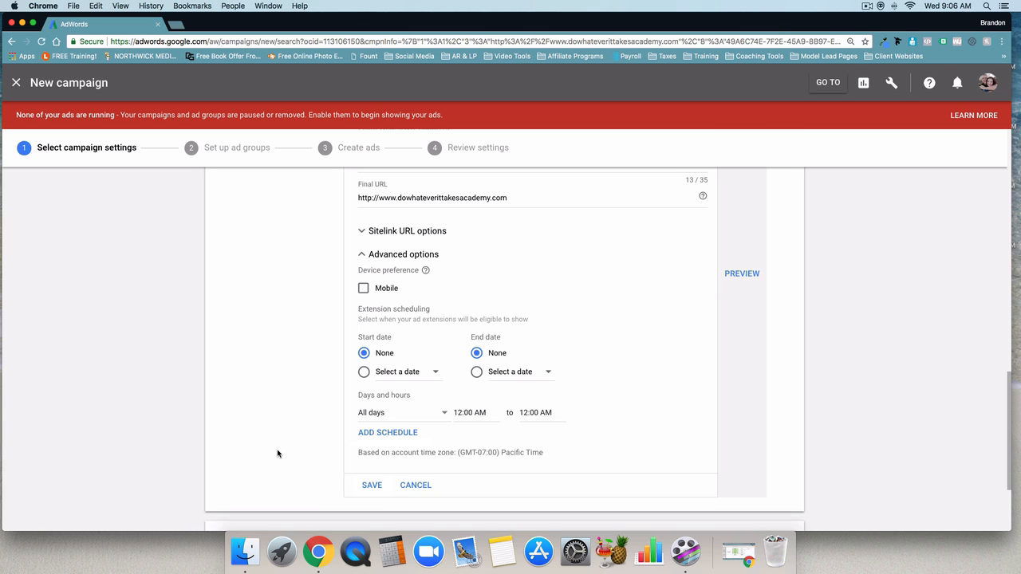
scroll(411, 435, "up", 2)
scroll(410, 435, "up", 5)
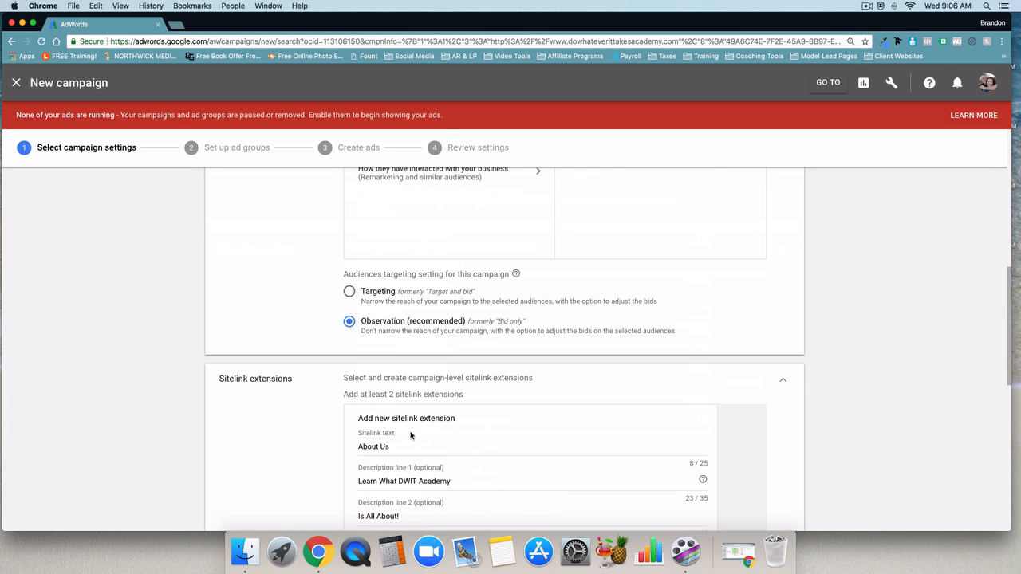
left_click(786, 379)
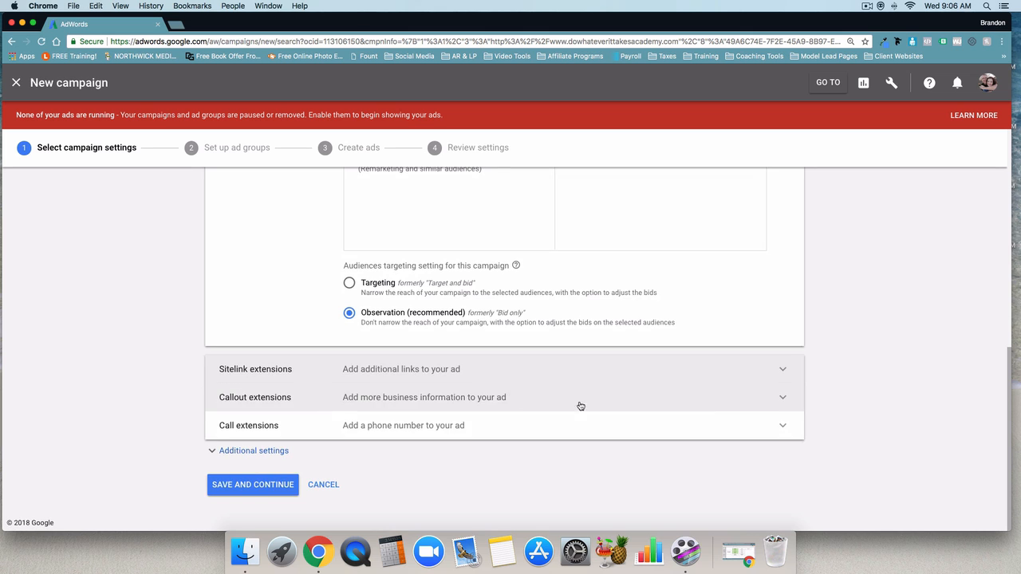
Step: Fill in a new campaign-level callout extension with the text "Get Free Academy Access" and preview it in the ad
left_click(782, 398)
scroll(471, 354, "down", 5)
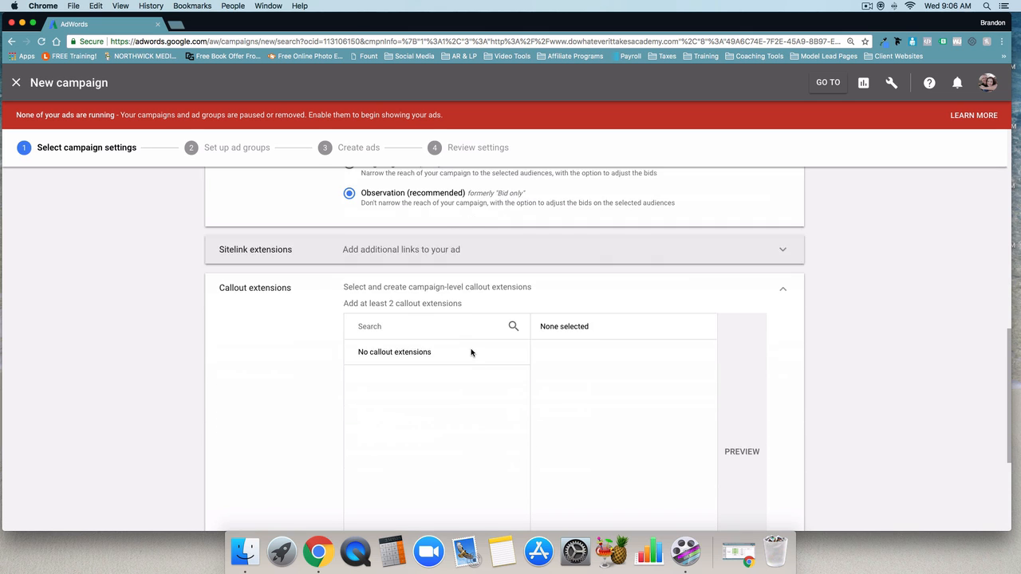
scroll(327, 357, "up", 1)
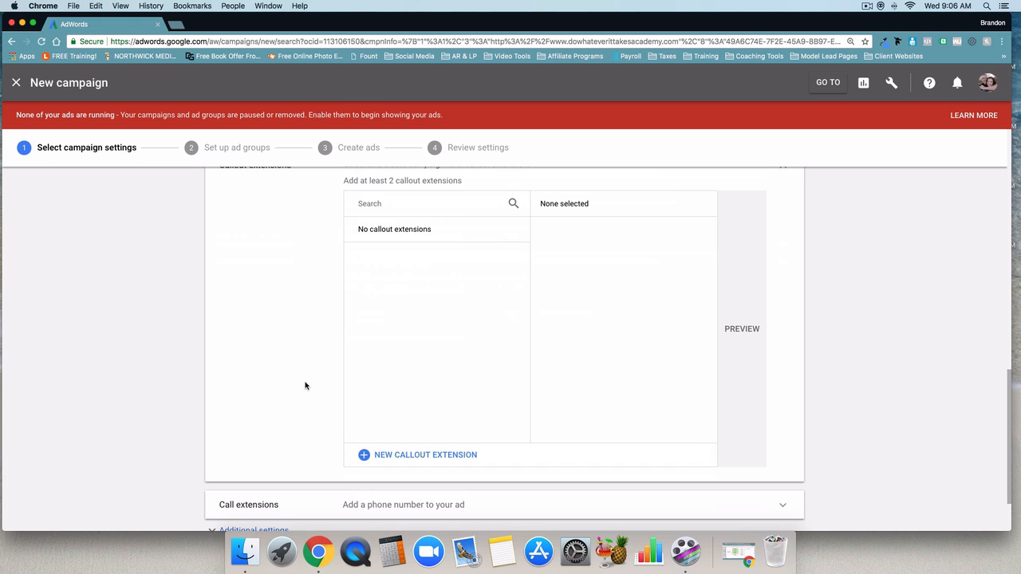
left_click(868, 7)
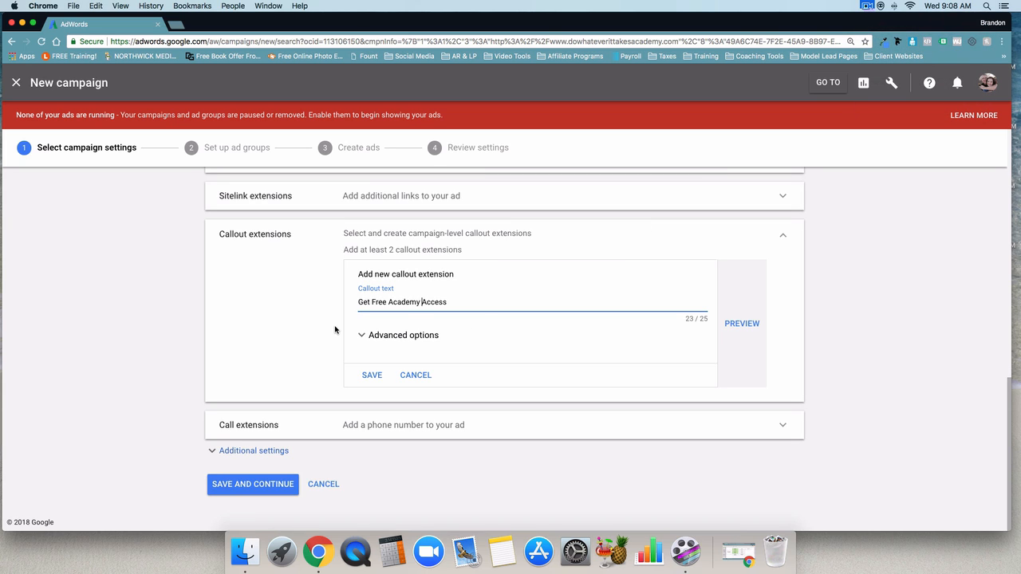
left_click(741, 324)
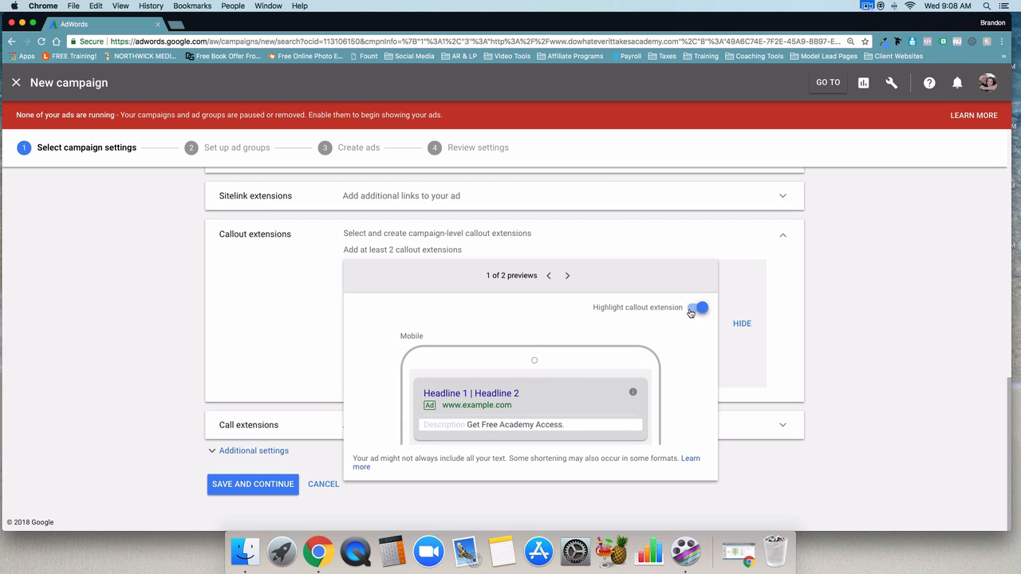
Step: Compare the desktop and mobile previews of the callout in the ad and return to the callout form
left_click(567, 276)
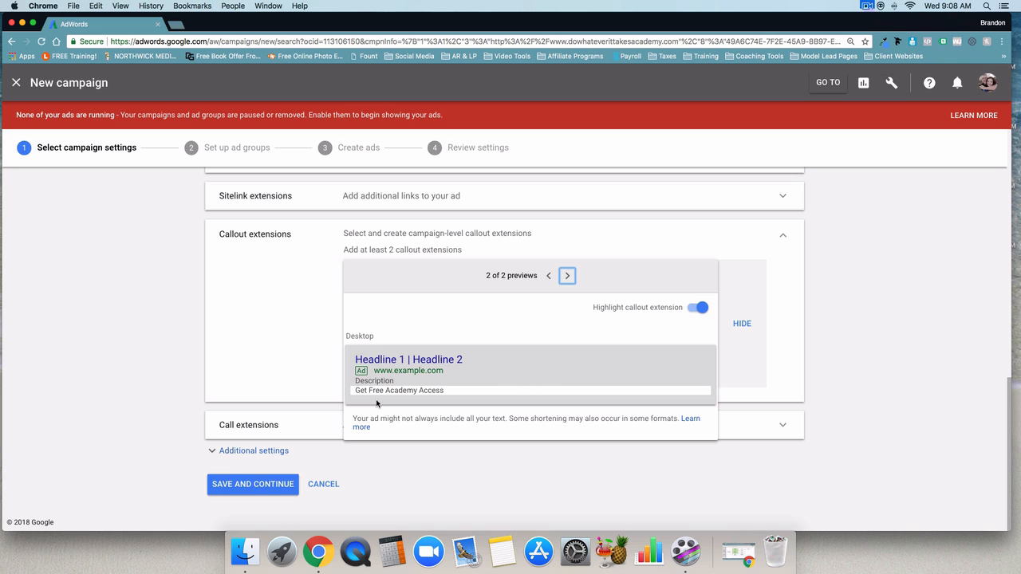
left_click(549, 275)
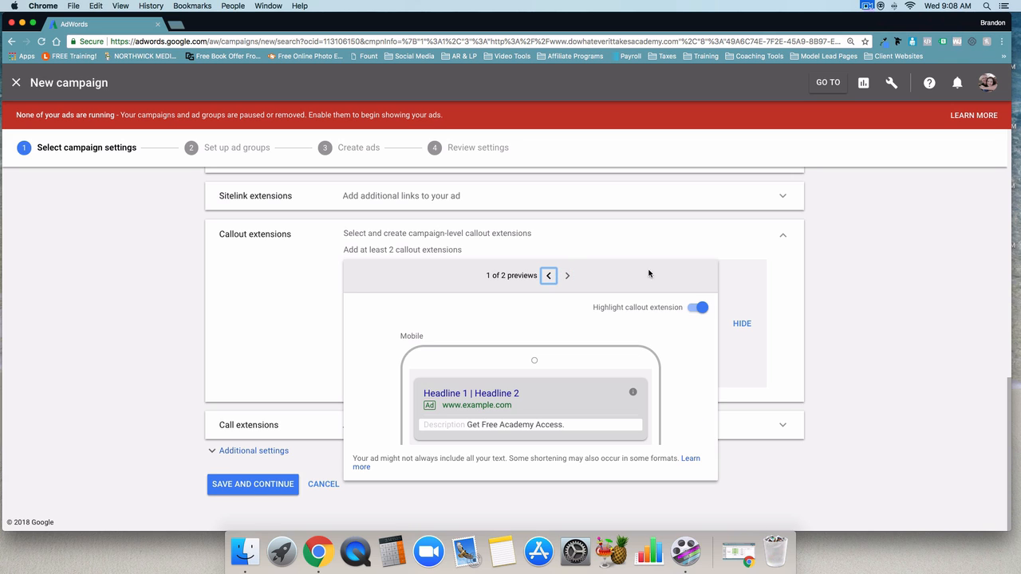
left_click(772, 241)
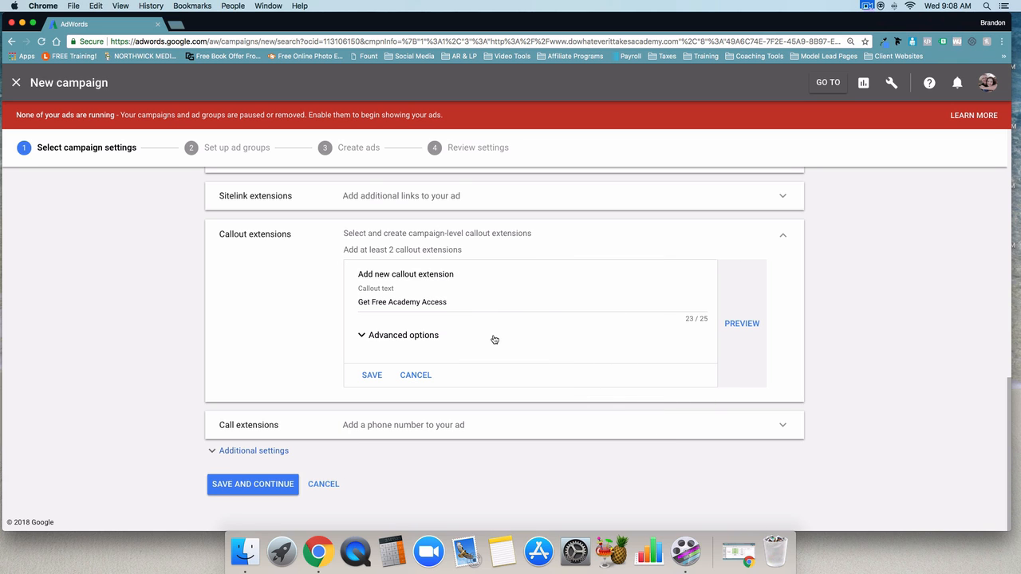
Step: Try to create a new campaign-level call extension and collapse the Call extensions section
left_click(785, 425)
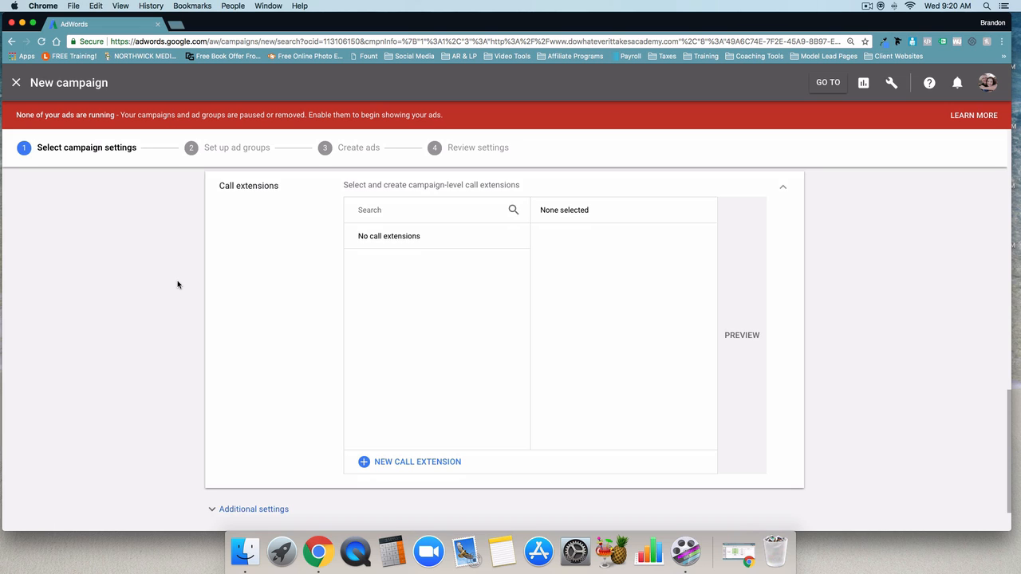
scroll(303, 301, "down", 1)
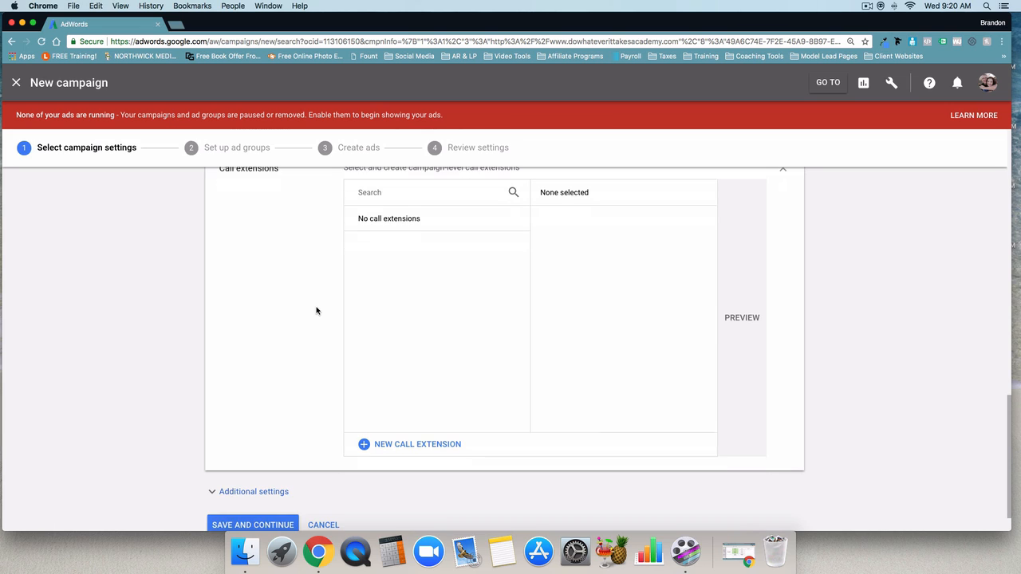
left_click(434, 451)
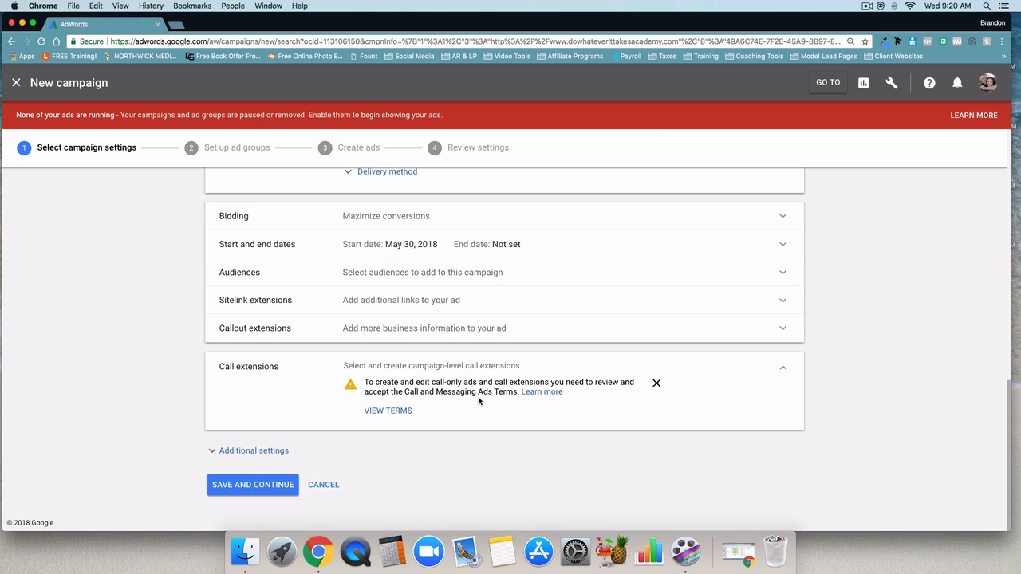
left_click(784, 371)
Step: Save the campaign settings and continue to the ad group setup
left_click(272, 485)
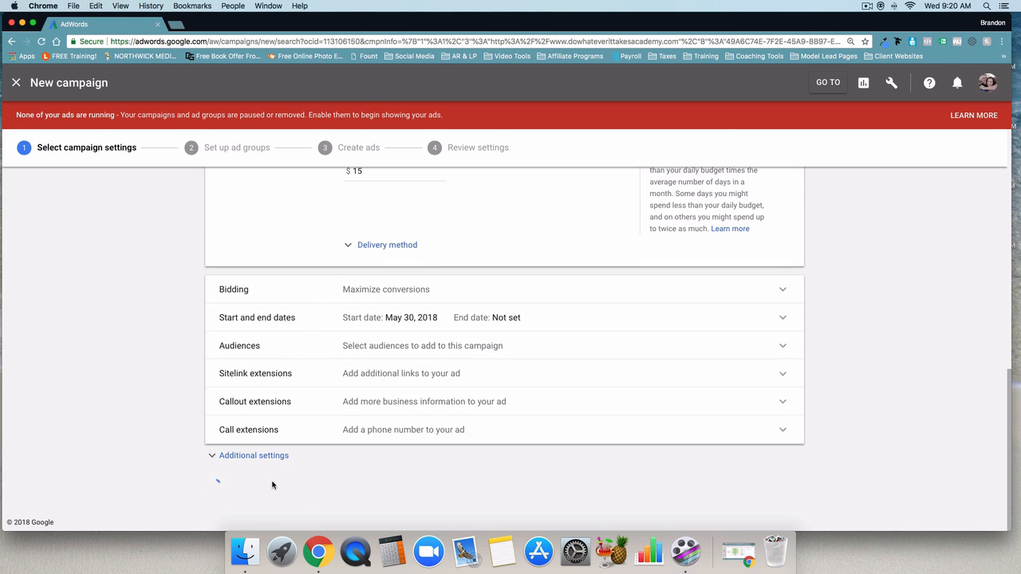